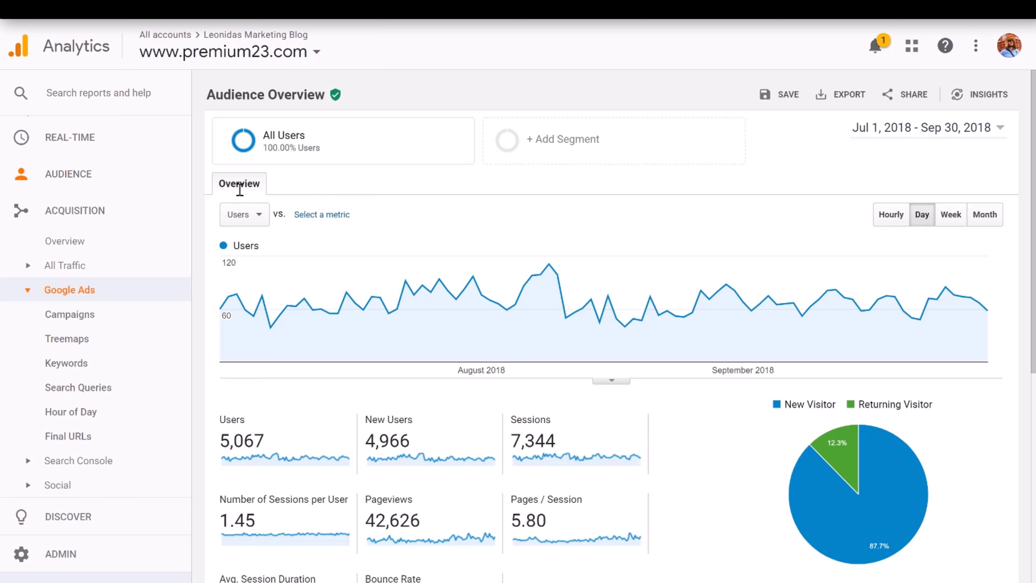
click(81, 386)
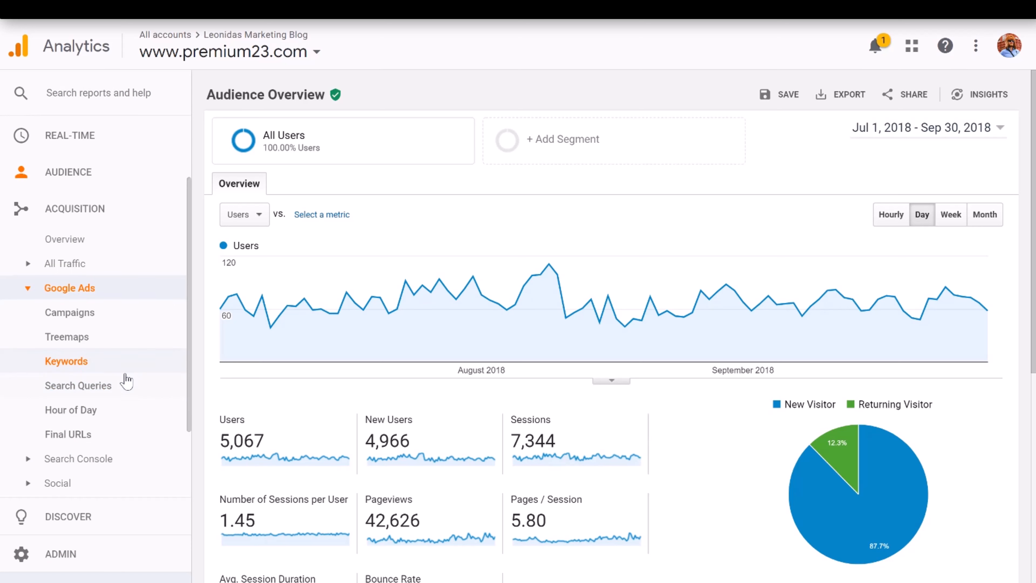
scroll(124, 377, down, 1)
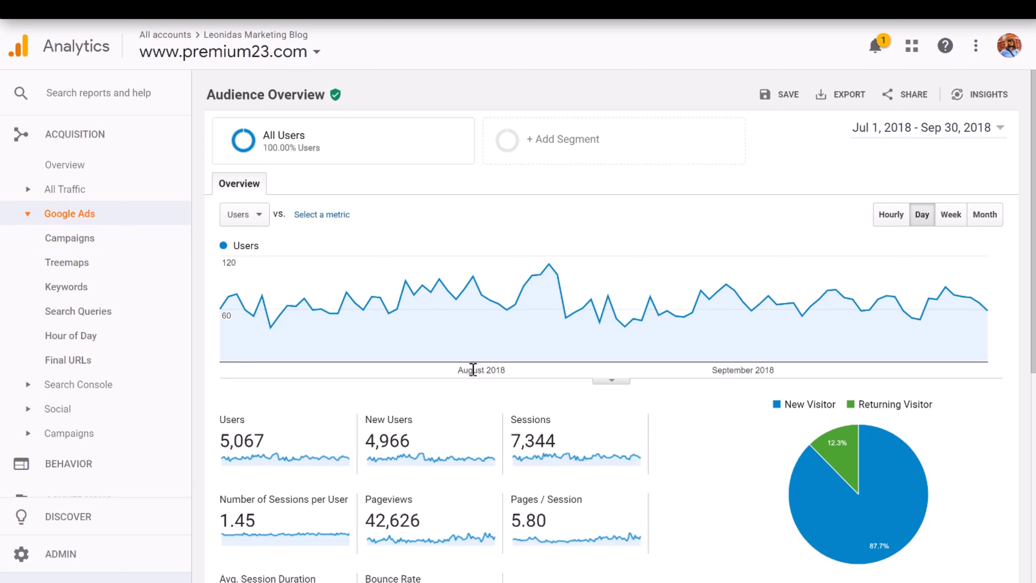
mouse_move(915, 482)
scroll(694, 445, down, 3)
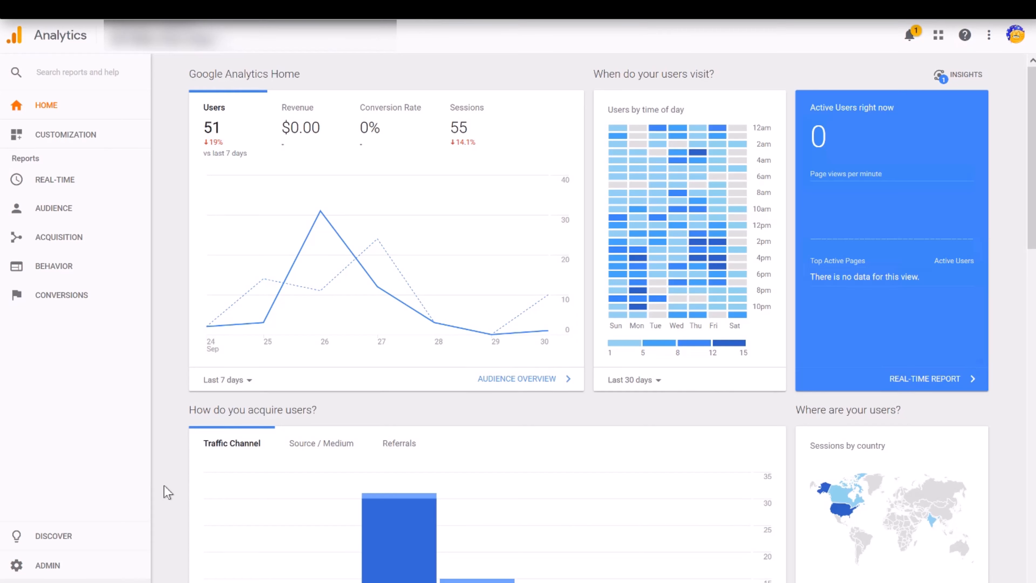
Open the Analytics administration settings and start a new website account named P23ads.com-2.
click(53, 573)
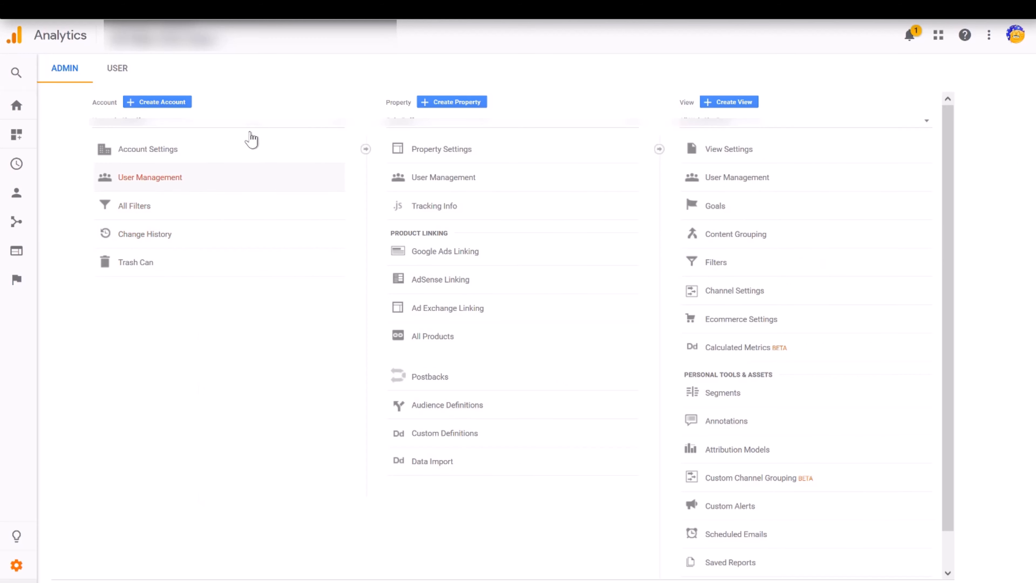
click(180, 103)
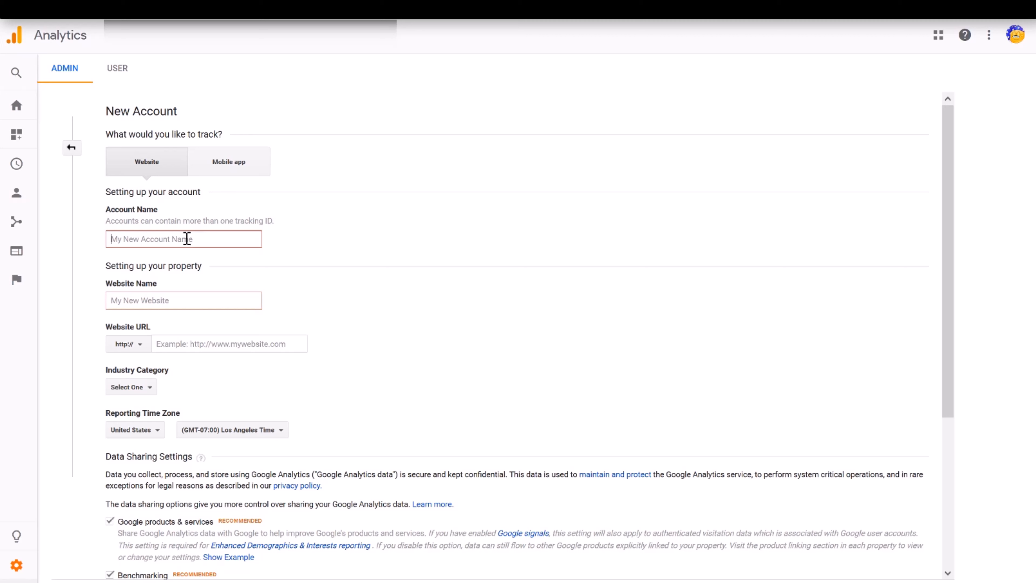
text(P23ads)
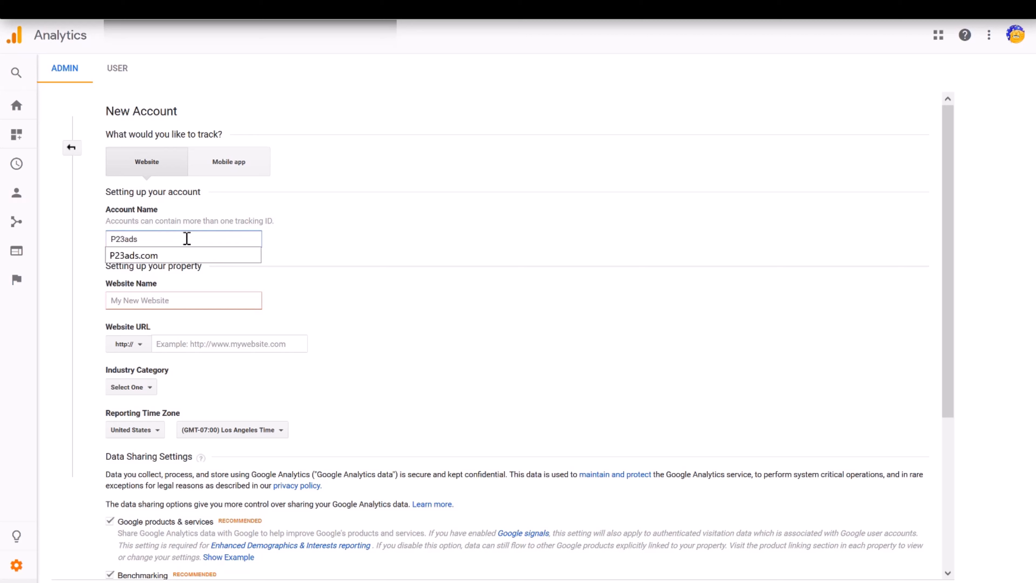
text(.com-2)
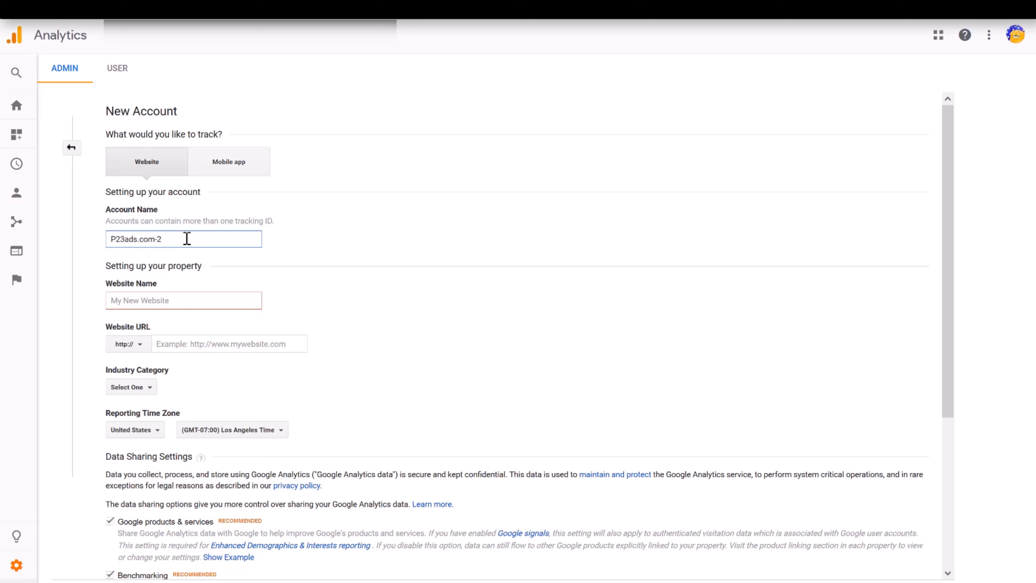
click(208, 301)
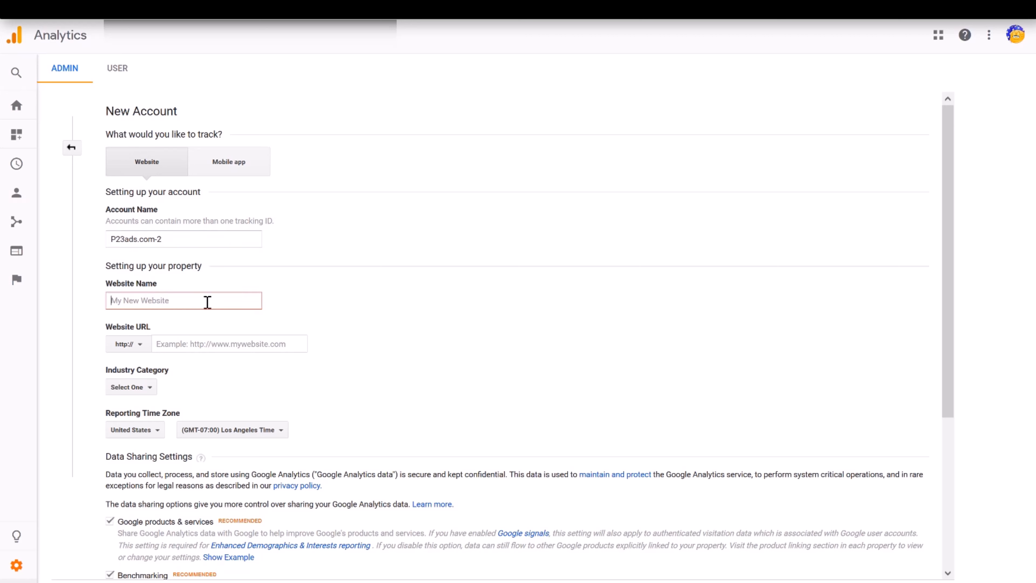
text(p23ads)
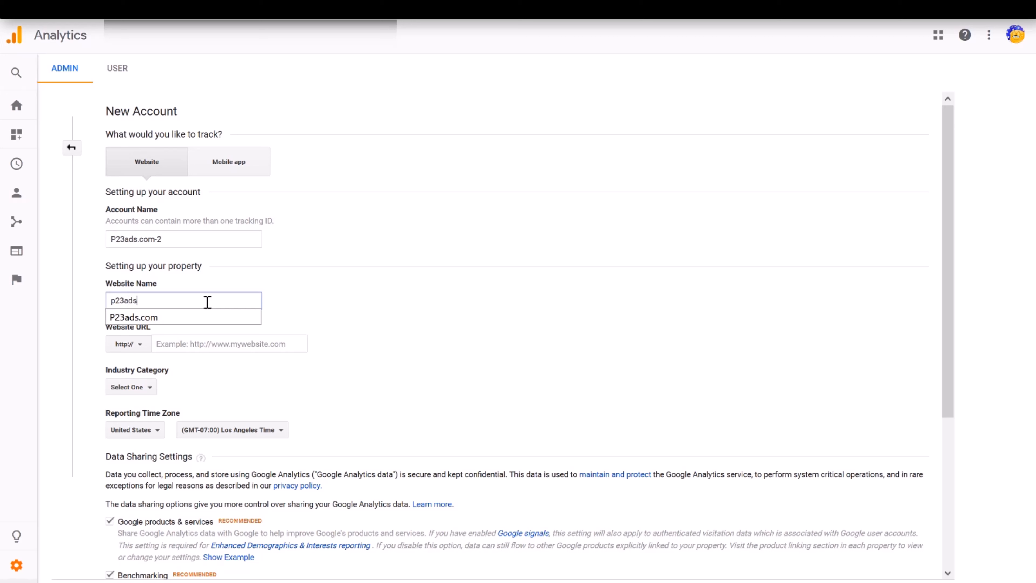
text(.com Marketing)
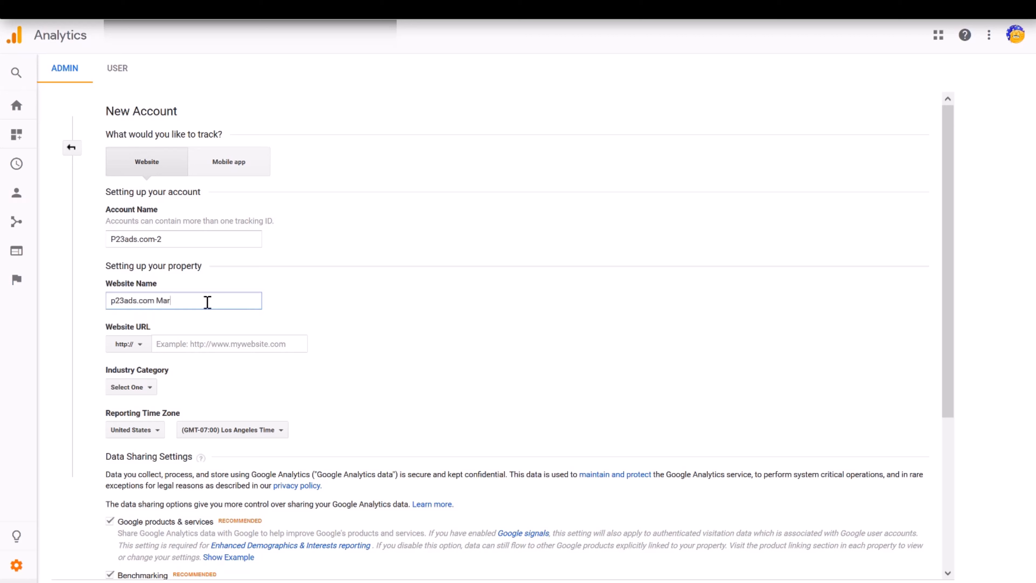
click(127, 345)
click(161, 385)
click(203, 347)
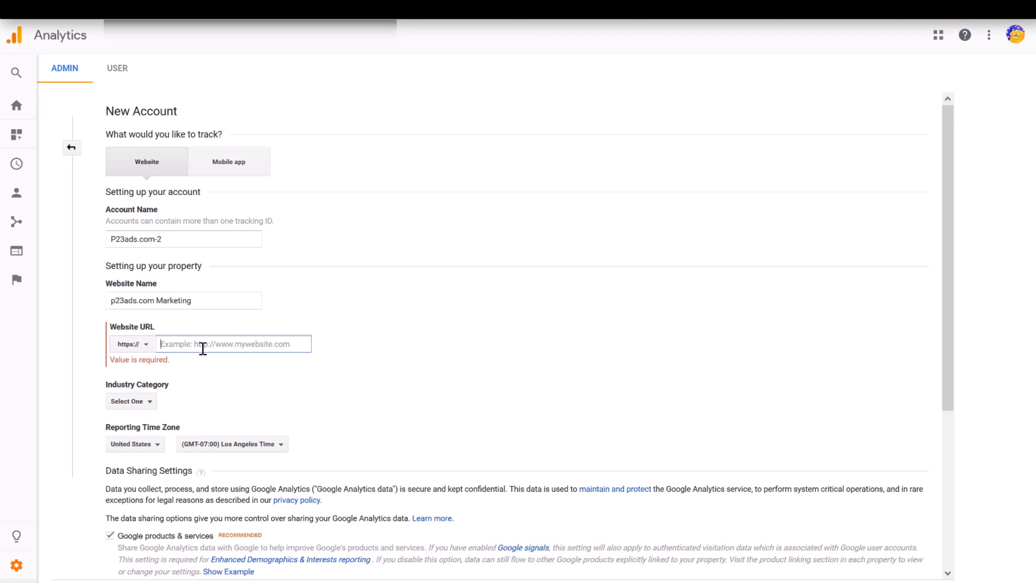
text(p23ads.com)
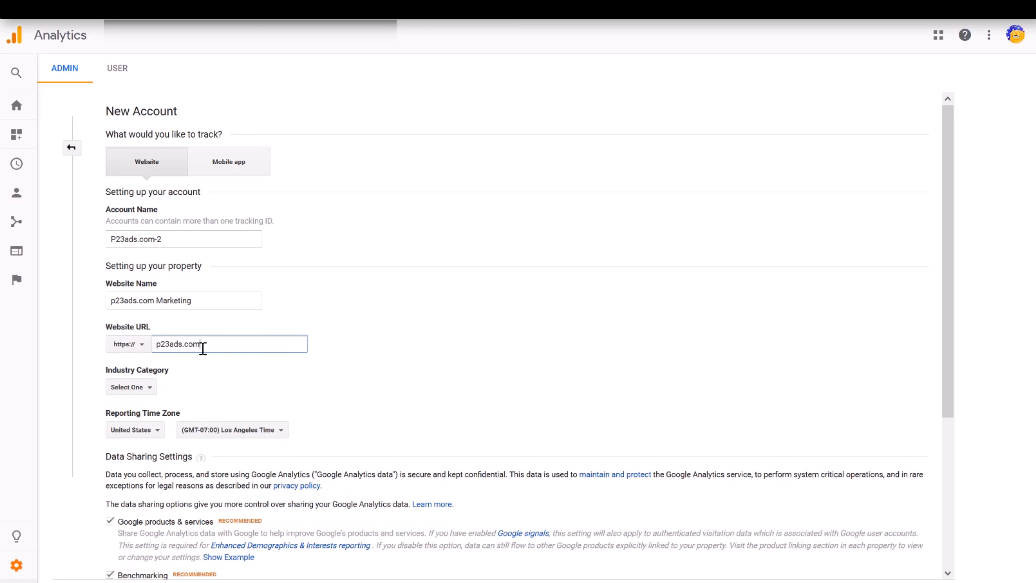
Set the industry category to Computers and Electronics and the reporting time zone to (GMT-04:00) New York Time.
click(138, 387)
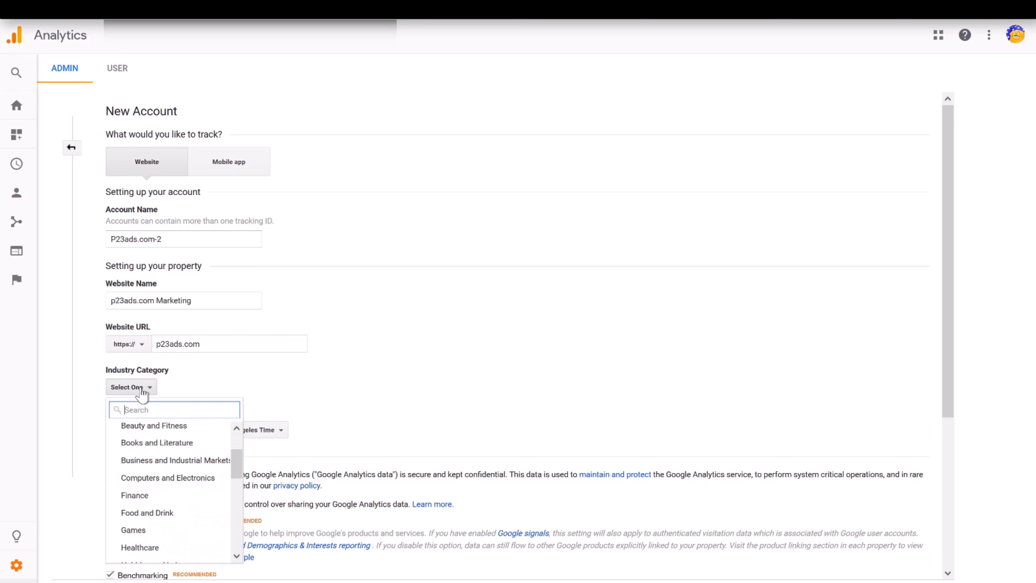
click(192, 481)
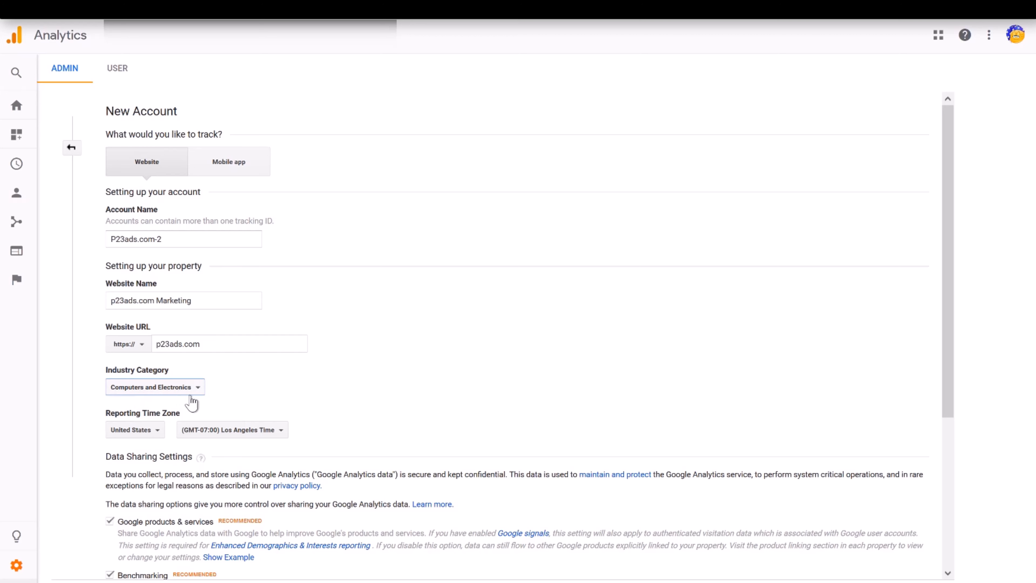
click(242, 432)
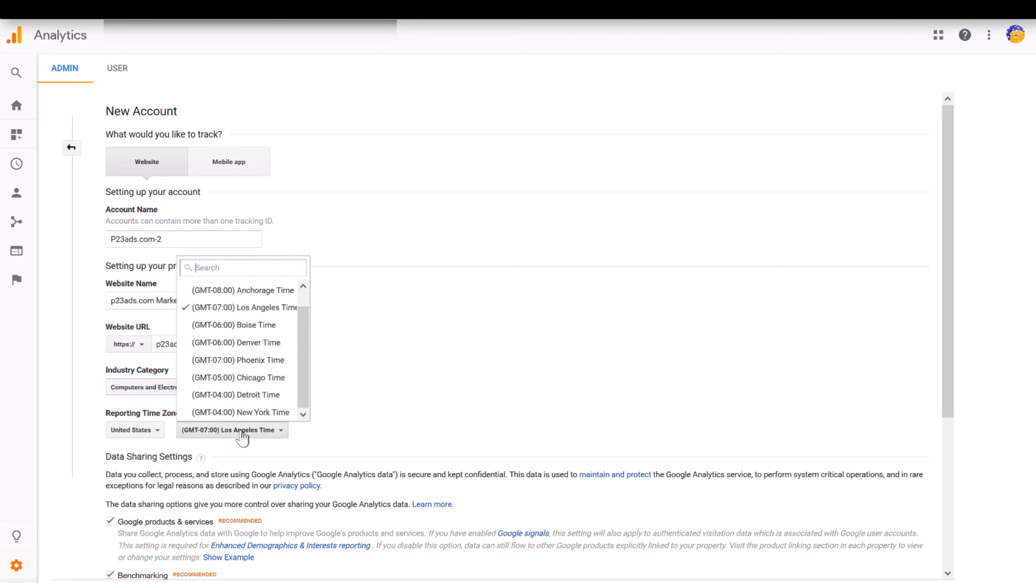
click(261, 412)
click(88, 409)
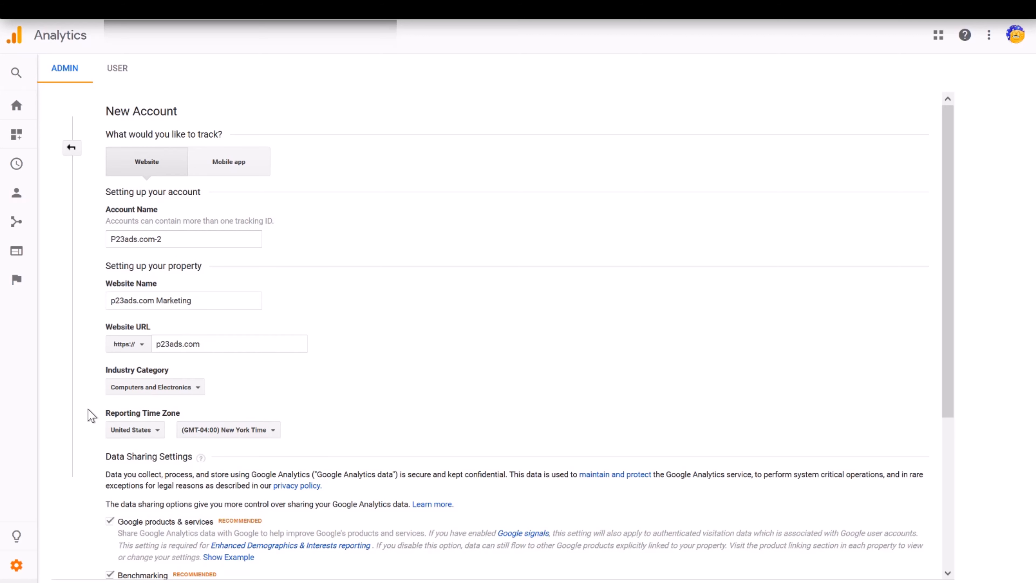
Disable data sharing for Google products & services, Benchmarking, Technical support and Account specialists.
scroll(397, 412, down, 5)
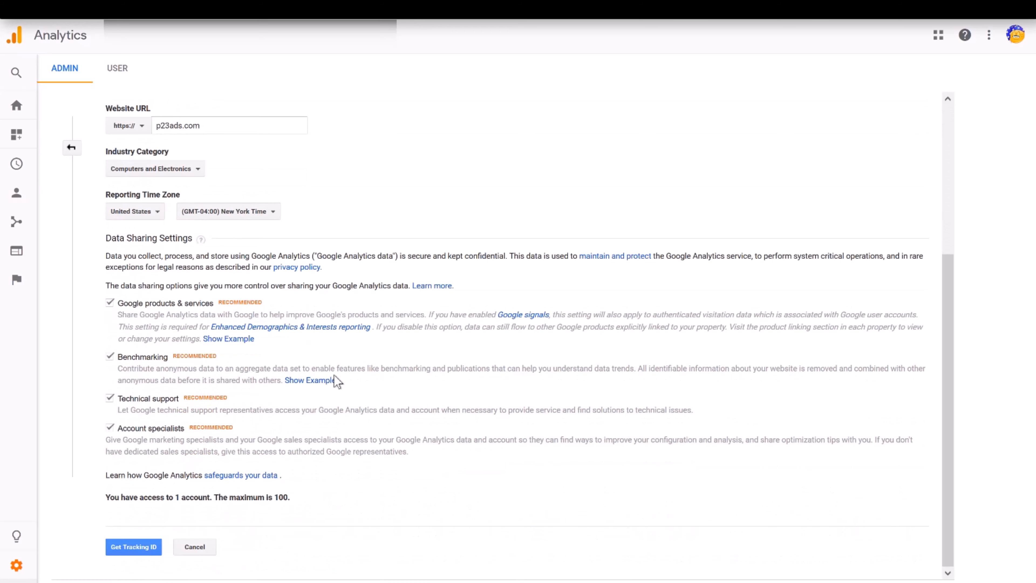
click(110, 302)
click(109, 357)
click(109, 397)
click(109, 427)
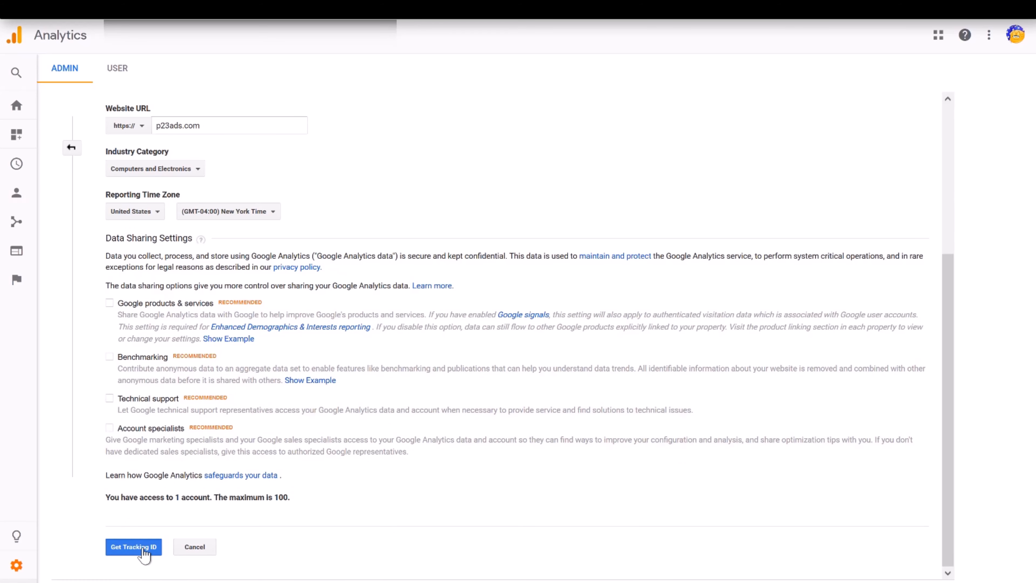
Request the tracking ID, accepting the terms of service and the GDPR Data Processing Terms, and select the generated ID.
click(143, 547)
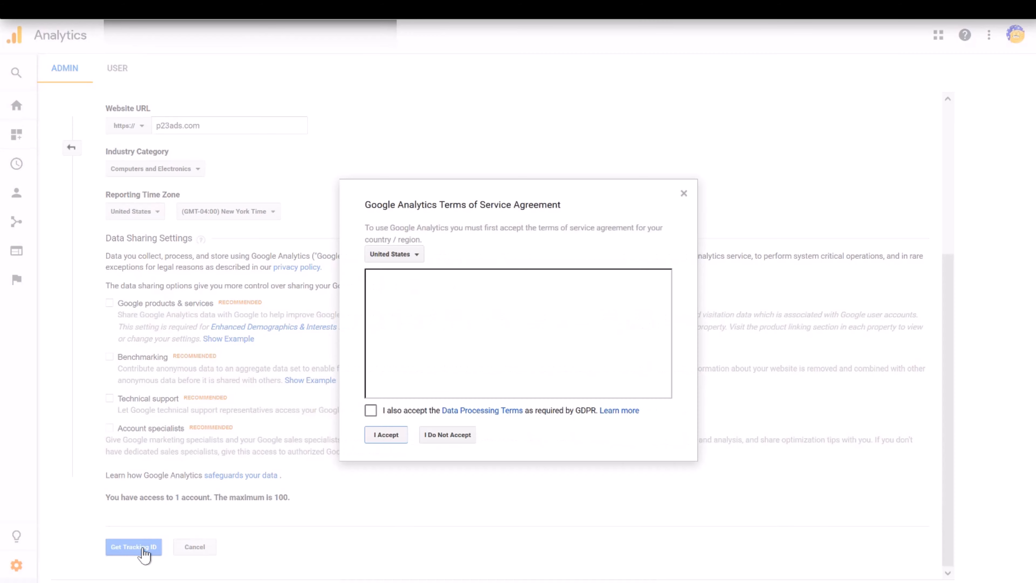
click(371, 409)
click(385, 434)
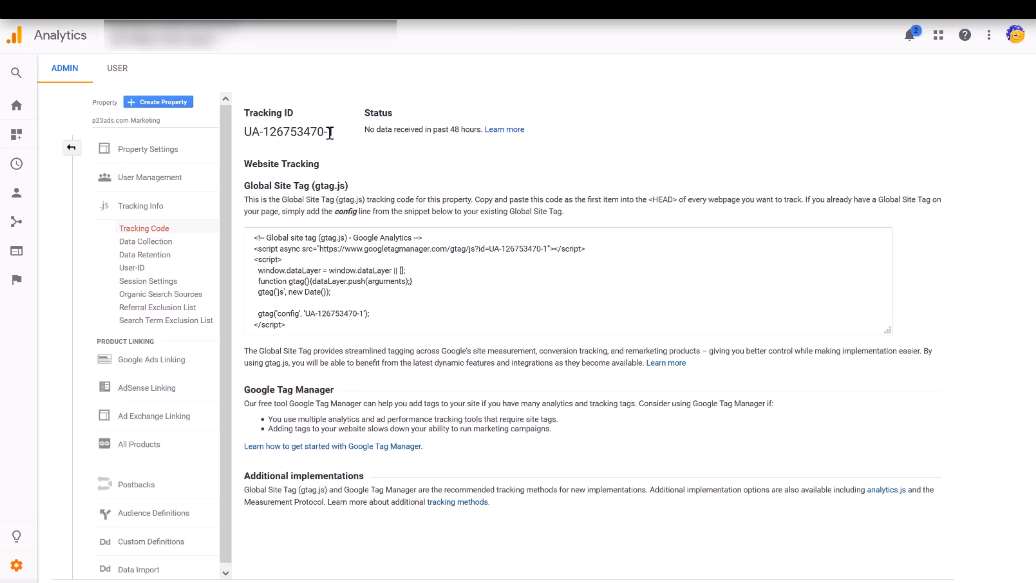
double_click(314, 132)
drag(337, 133, 244, 131)
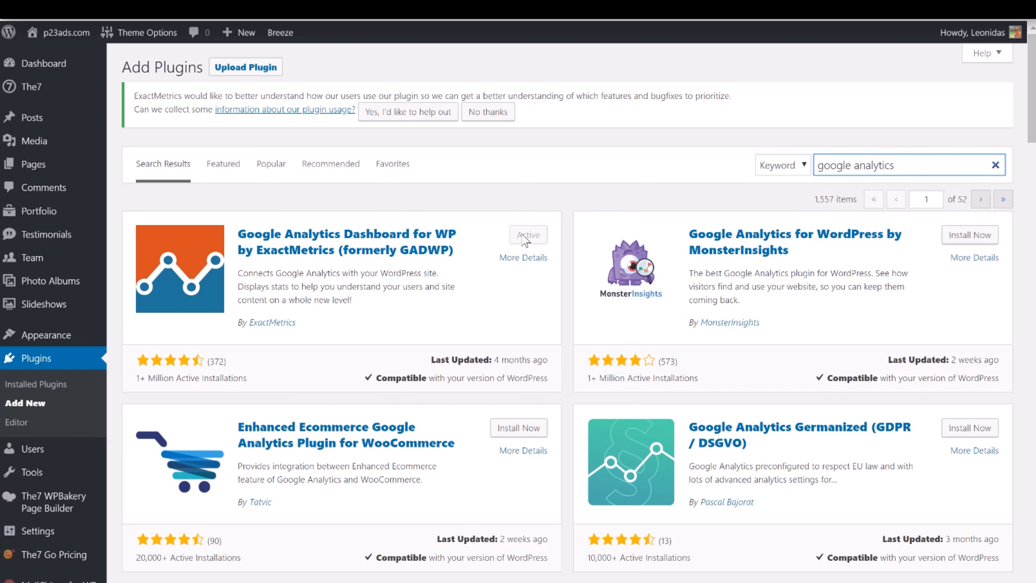
In the WordPress admin, open the Google Analytics plugin's general settings and start the plugin authorization.
scroll(311, 276, down, 5)
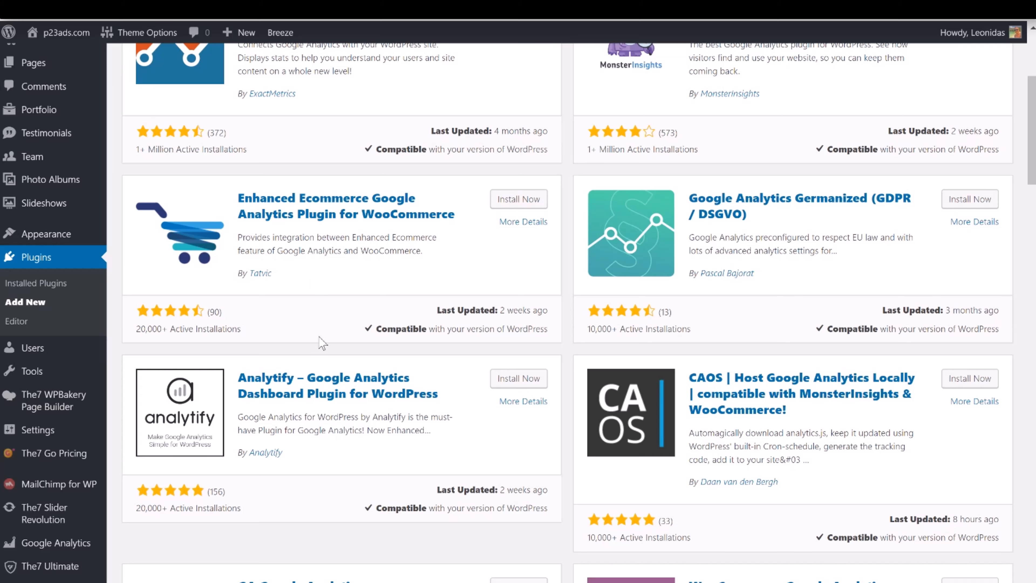
mouse_move(95, 547)
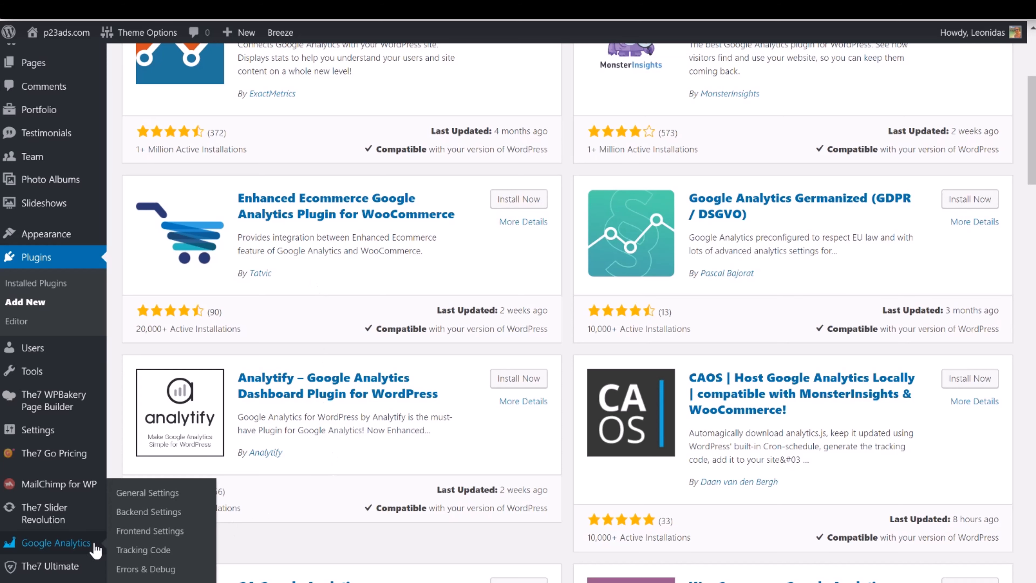
click(169, 493)
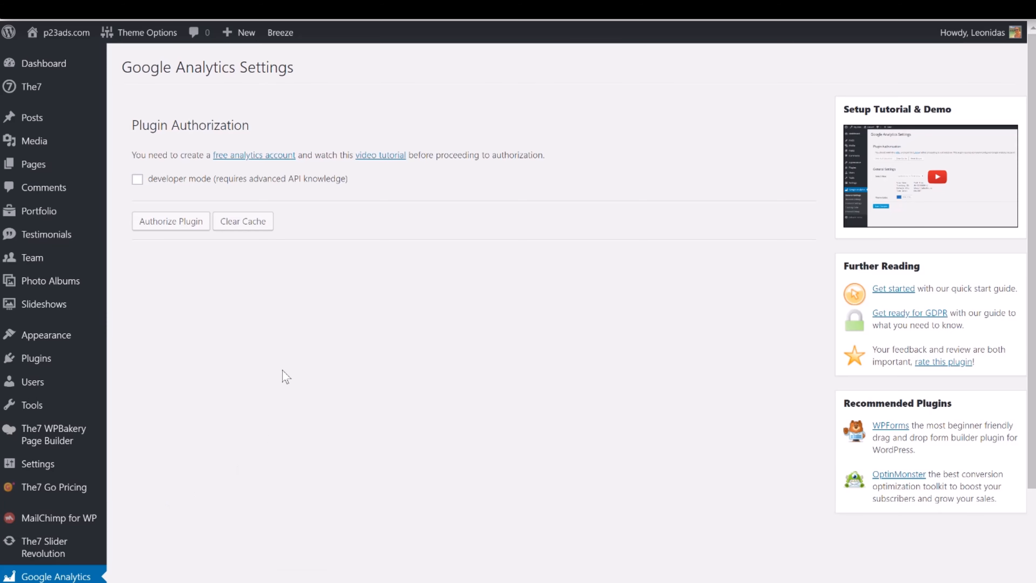
click(174, 226)
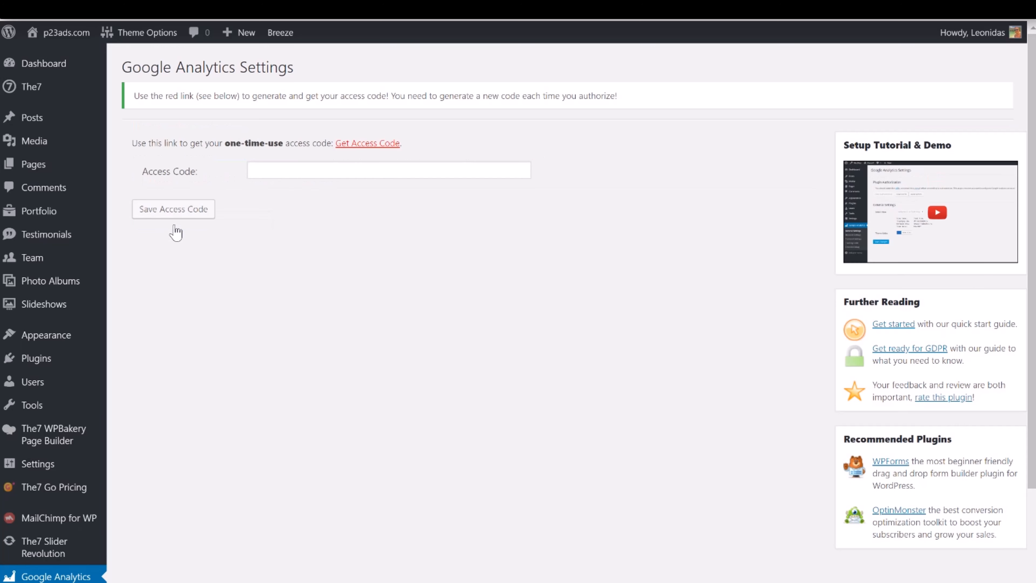
Open the access code link and allow Google Analytics Dashboard for WP to use the Google account.
right_click(360, 146)
click(422, 234)
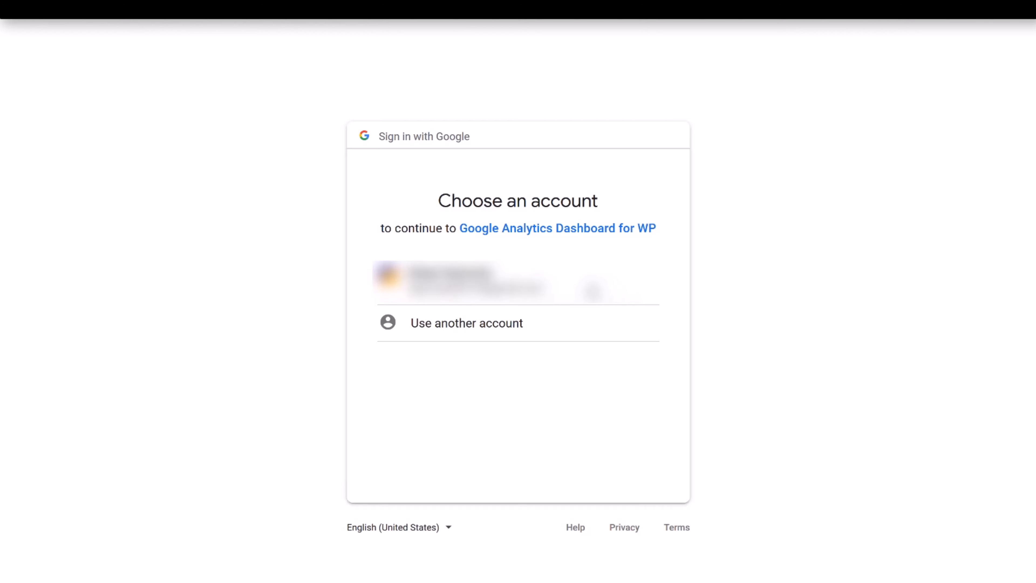
click(592, 290)
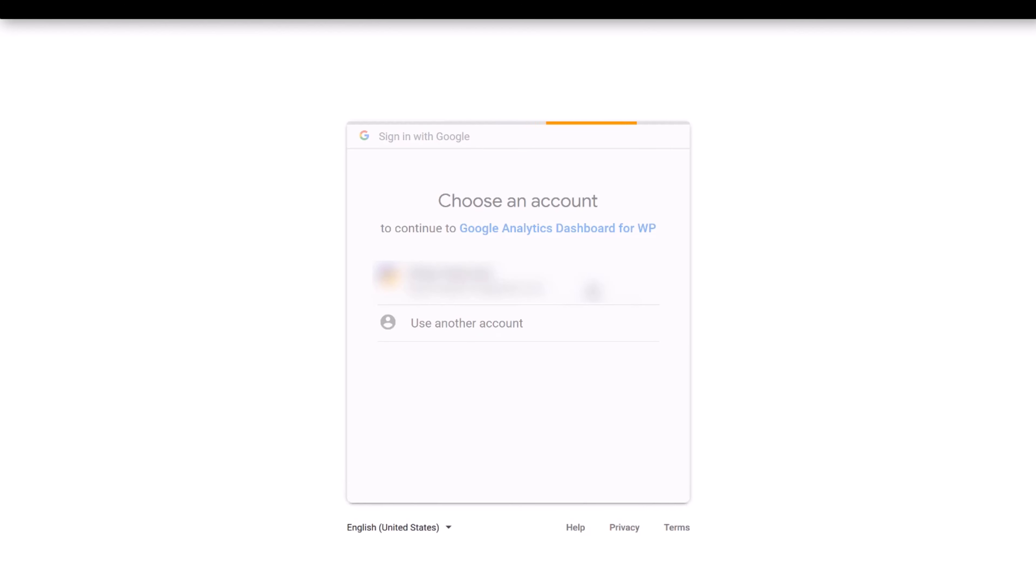
click(612, 526)
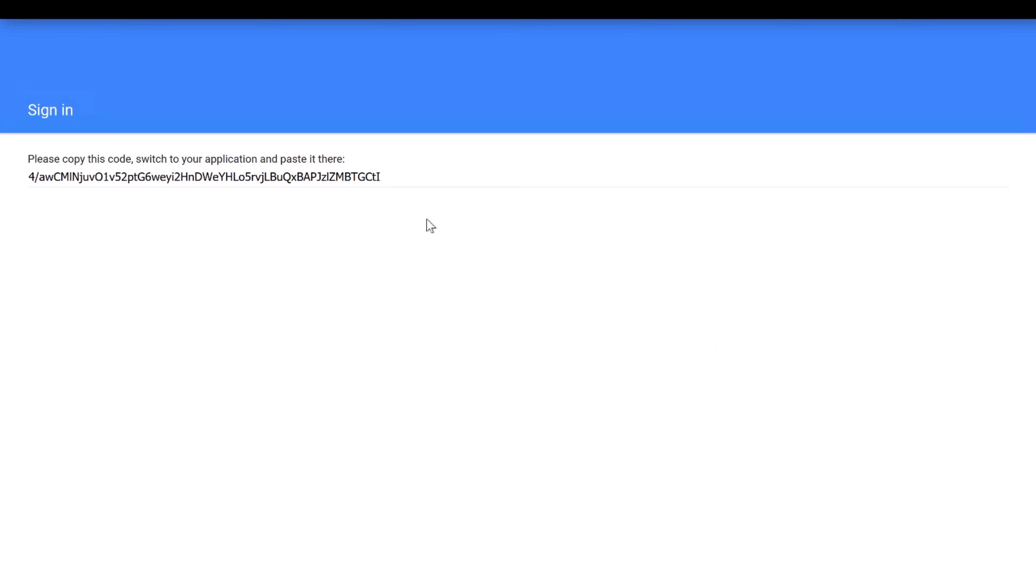
Copy the one-time access code, paste it into the plugin's Access Code field in WordPress and save it.
click(333, 176)
right_click(335, 176)
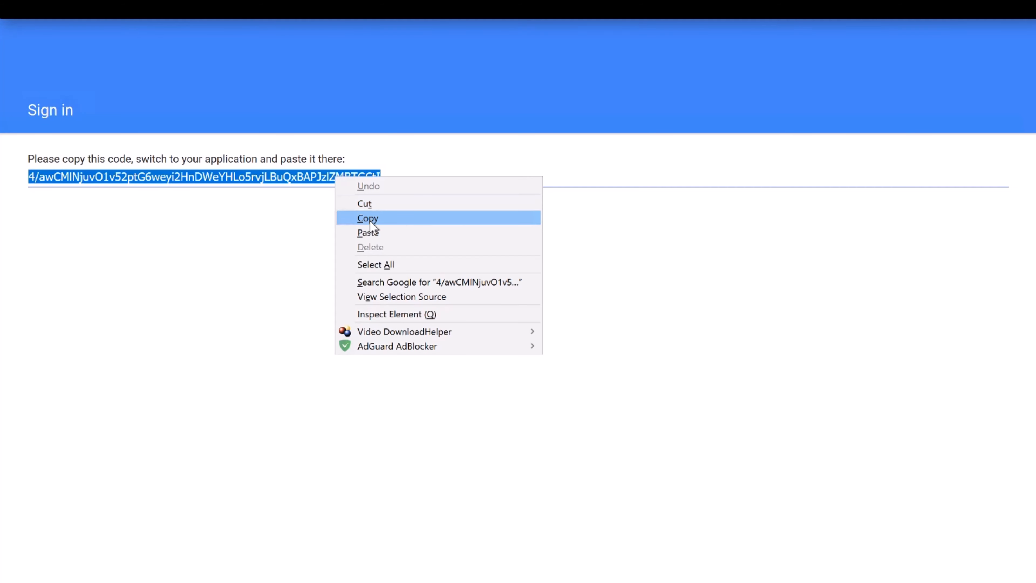
click(370, 218)
click(383, 8)
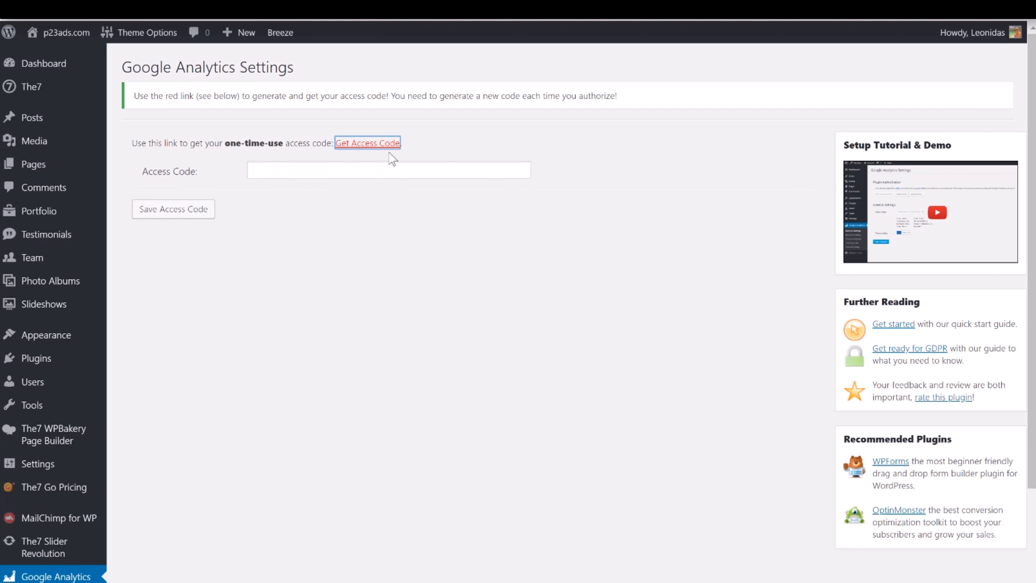
click(390, 164)
key(ctrl+v)
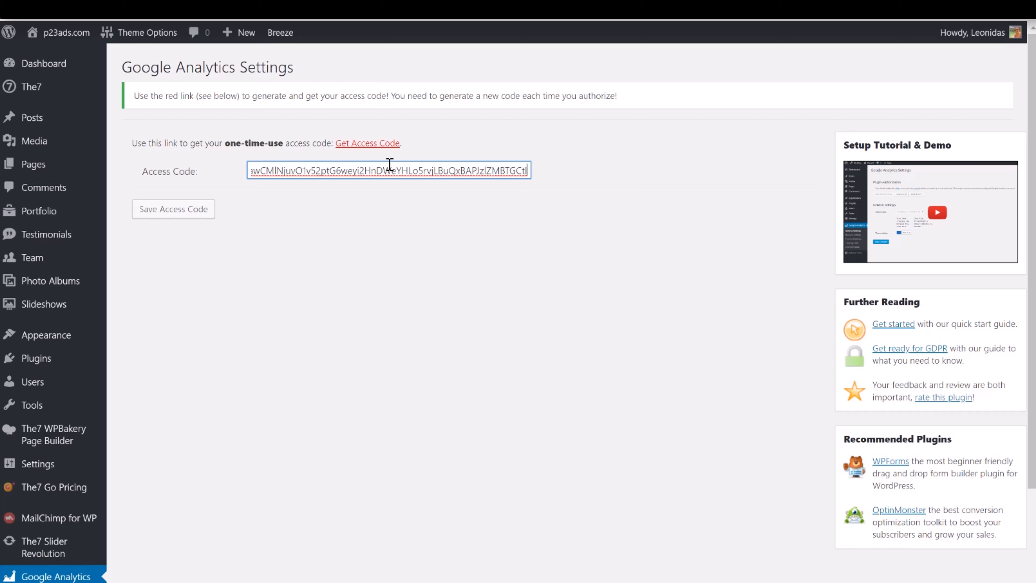
click(187, 207)
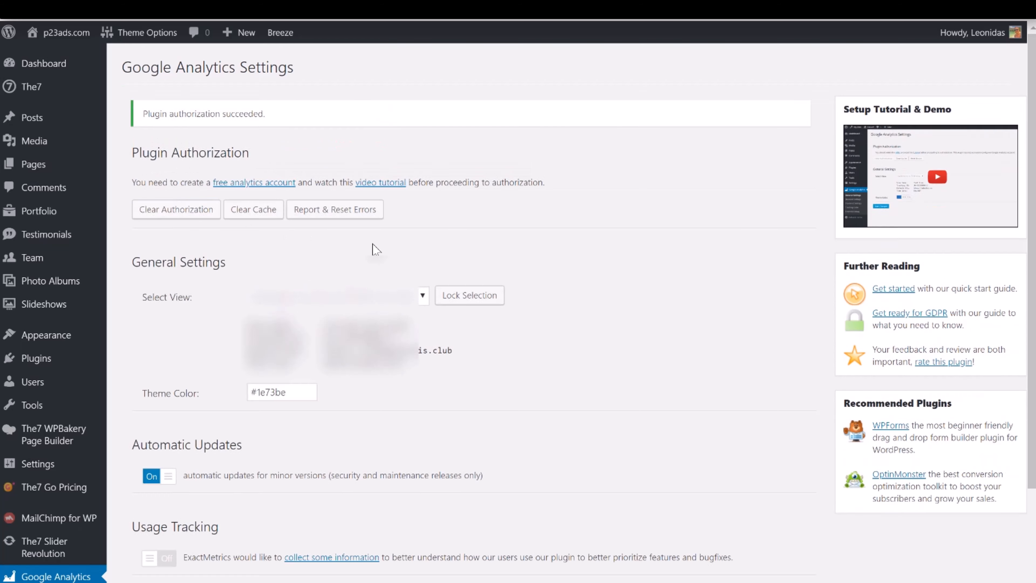
Set the plugin's view to "p23ads.com ⇒ All Web Site Data" and save the general settings.
click(376, 305)
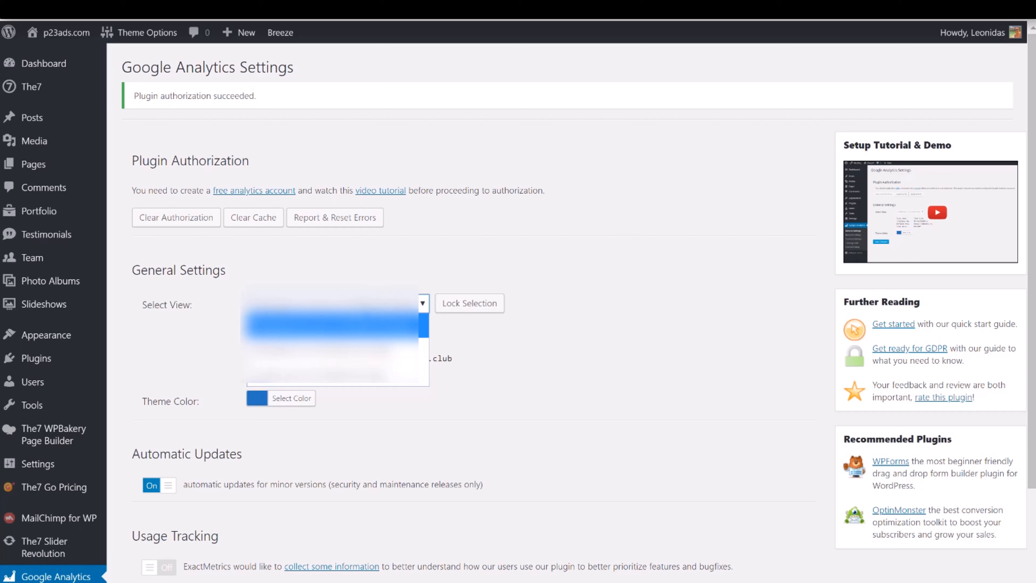
click(372, 381)
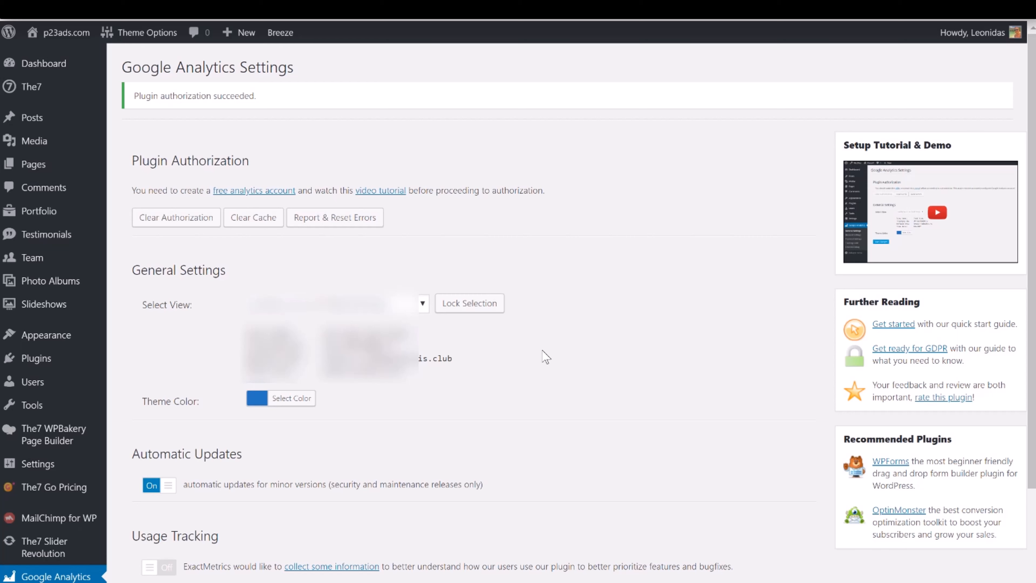
scroll(545, 358, down, 2)
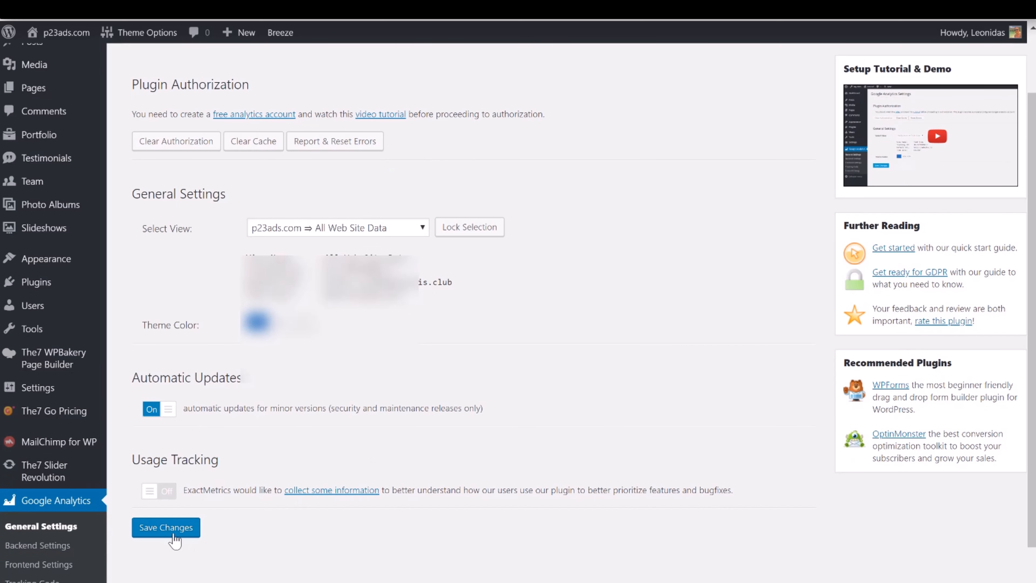
click(173, 535)
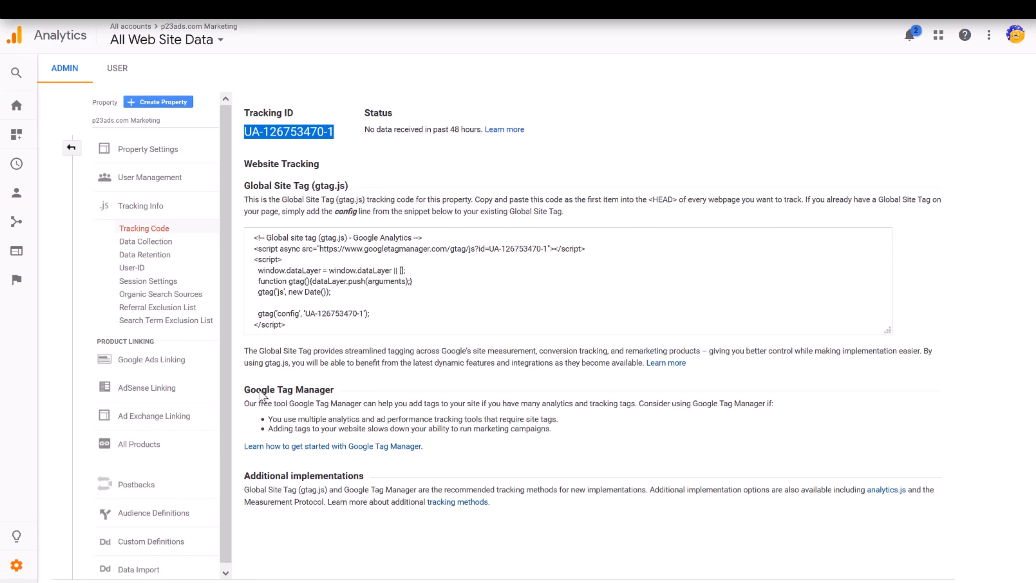
In Google Analytics, enable Remarketing and Advertising Reporting Features in the property's data collection settings and save.
click(159, 242)
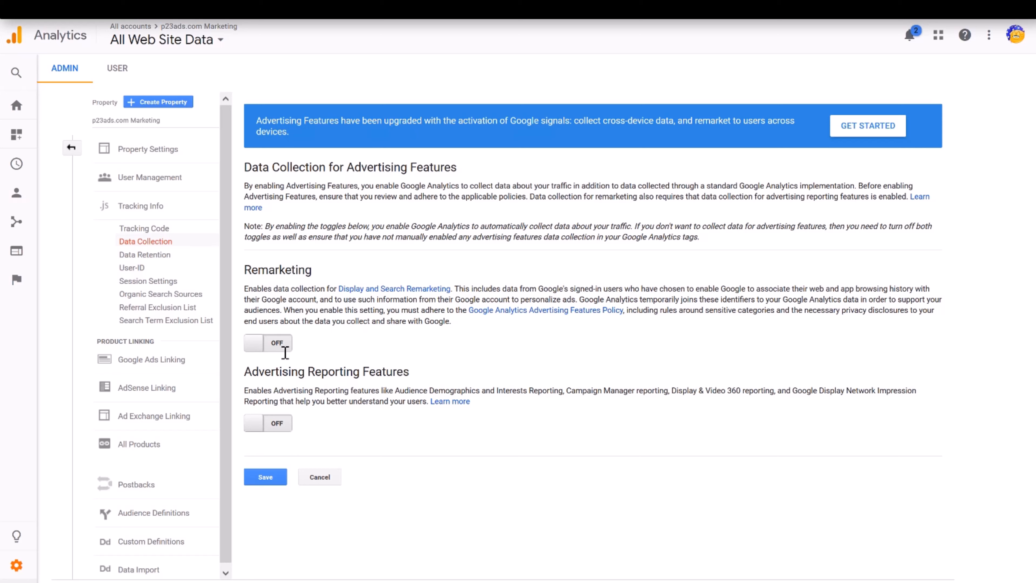
click(276, 345)
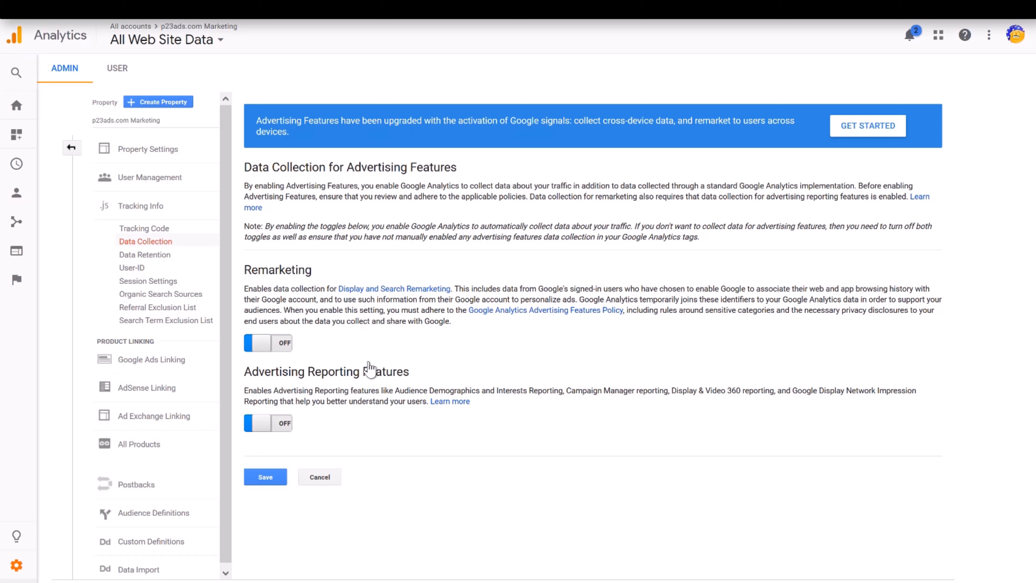
click(266, 477)
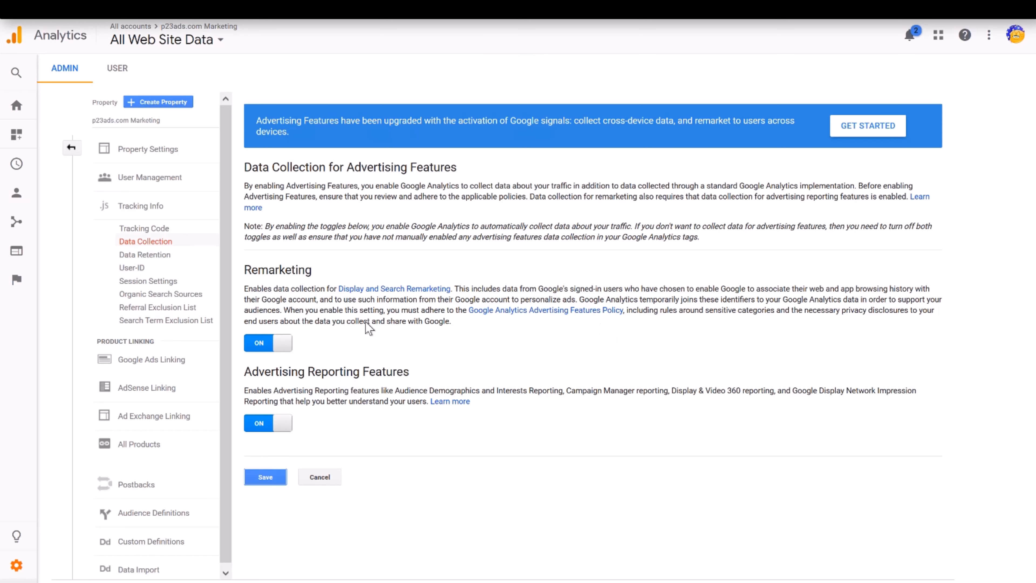
Set the property's user and event data retention to "Do not automatically expire" and save it.
click(145, 254)
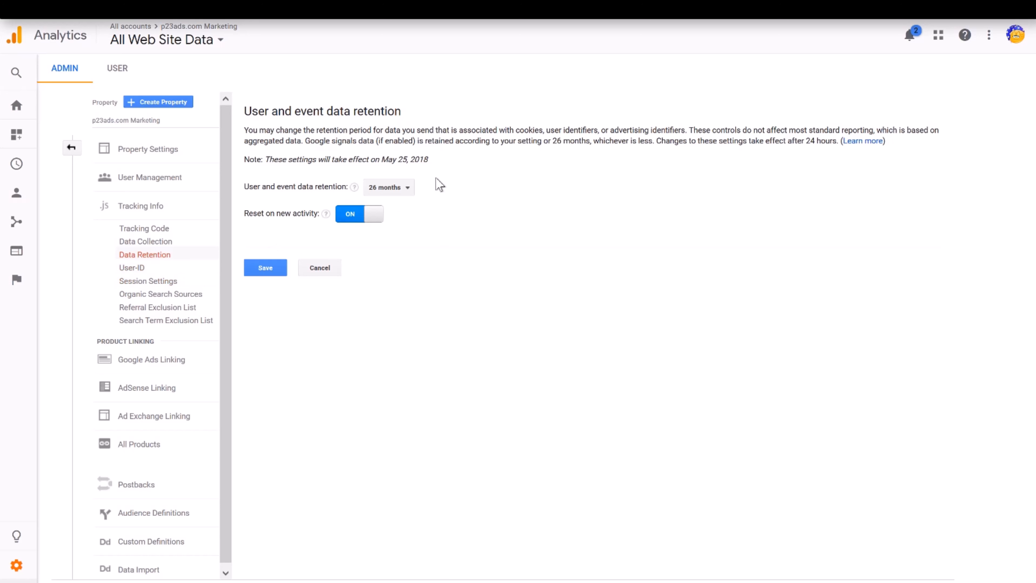
click(391, 192)
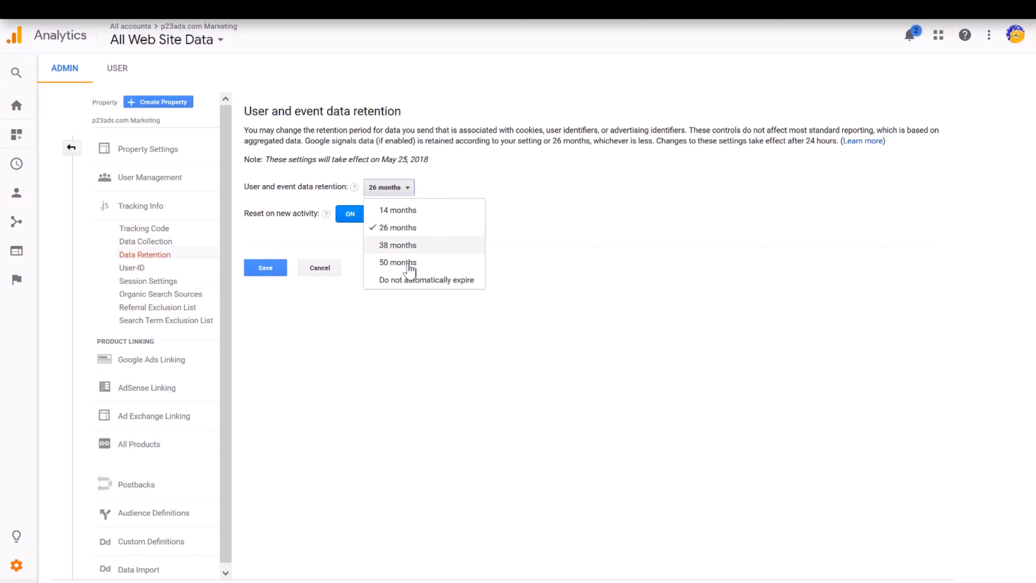
click(419, 286)
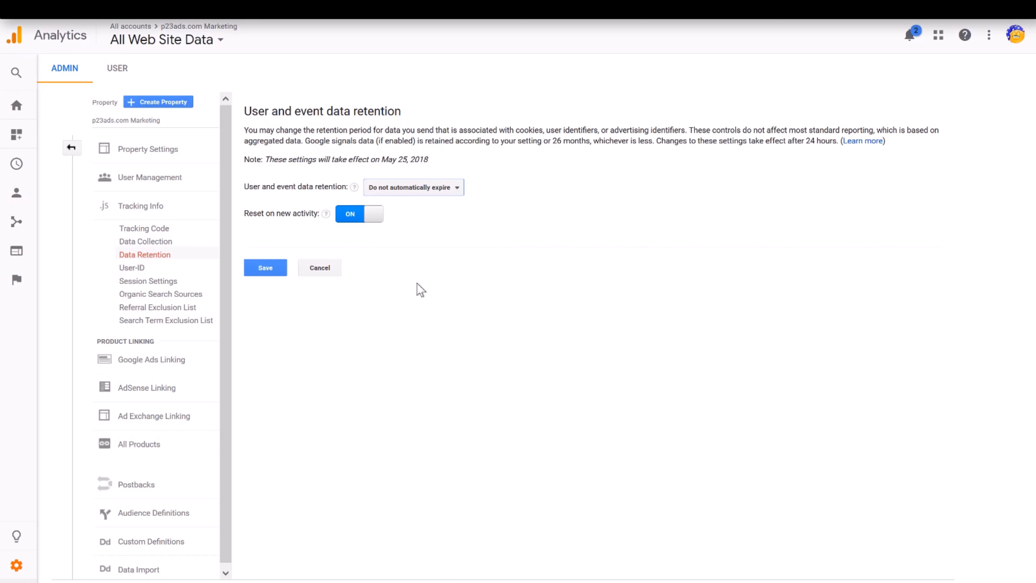
click(270, 272)
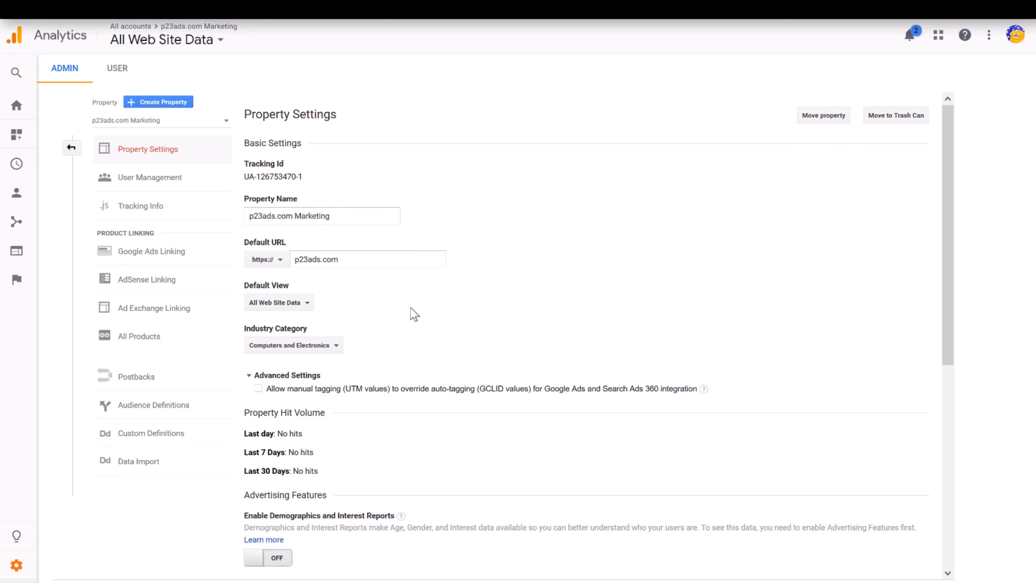
Enable Demographics and Interest Reports and enhanced link attribution in the p23ads.com Marketing property settings and save.
scroll(412, 314, down, 2)
scroll(412, 314, down, 4)
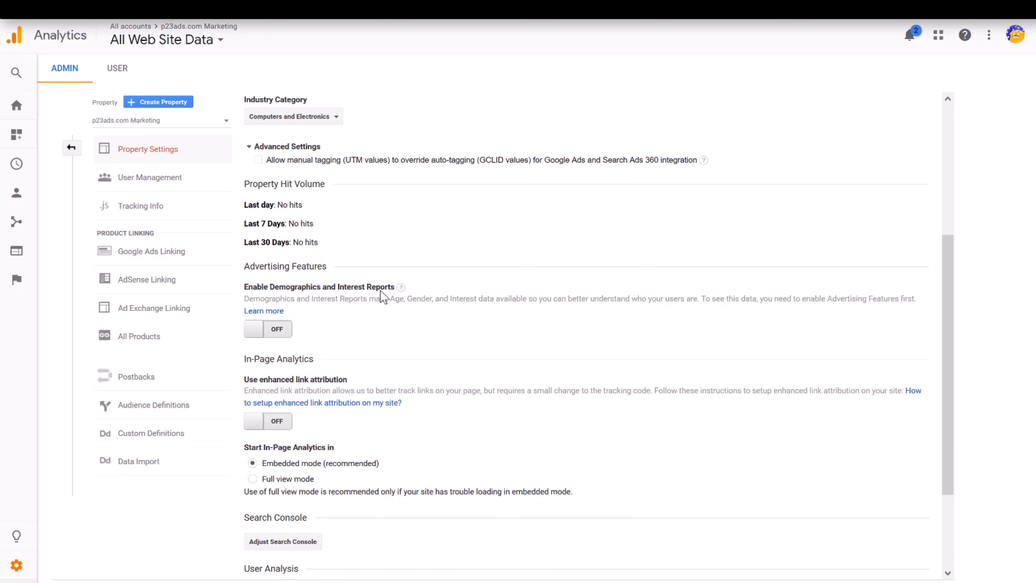
click(275, 328)
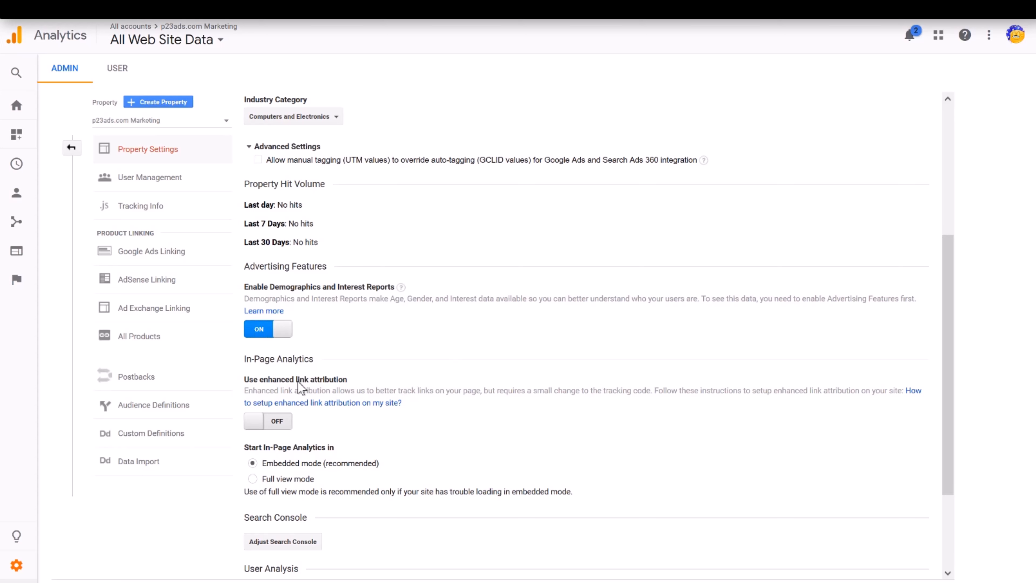
click(277, 424)
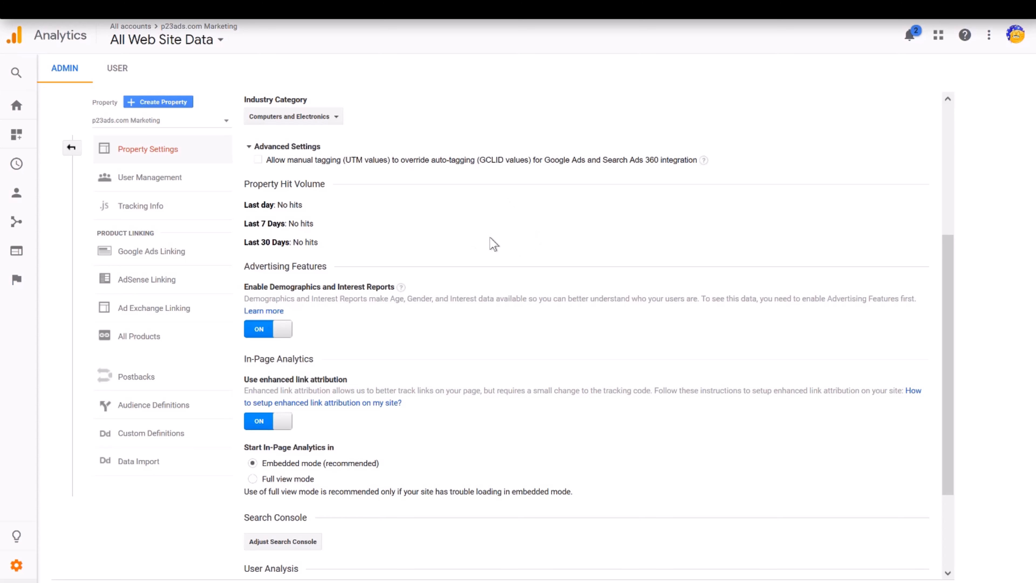
scroll(449, 318, down, 2)
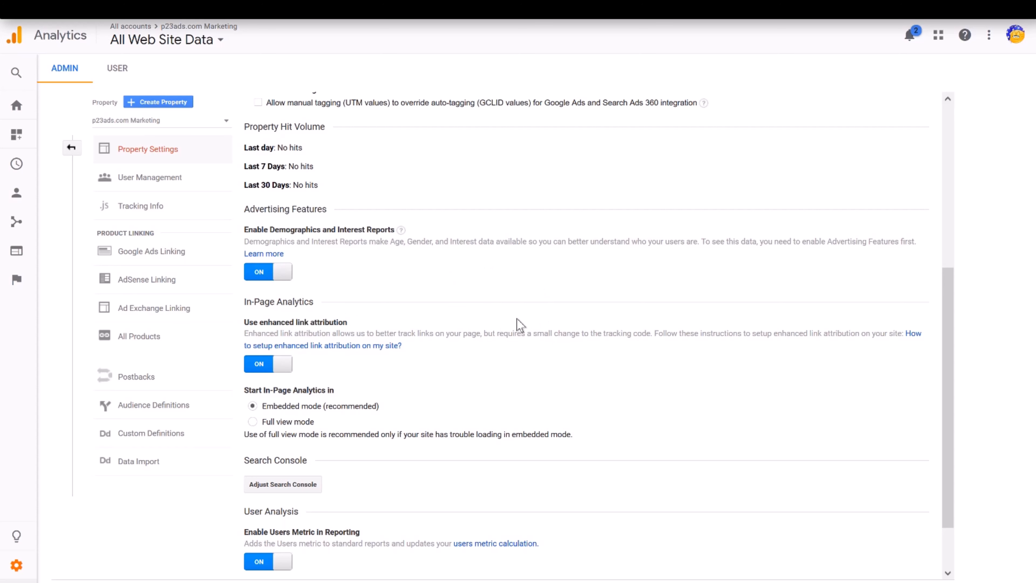
scroll(435, 428, down, 2)
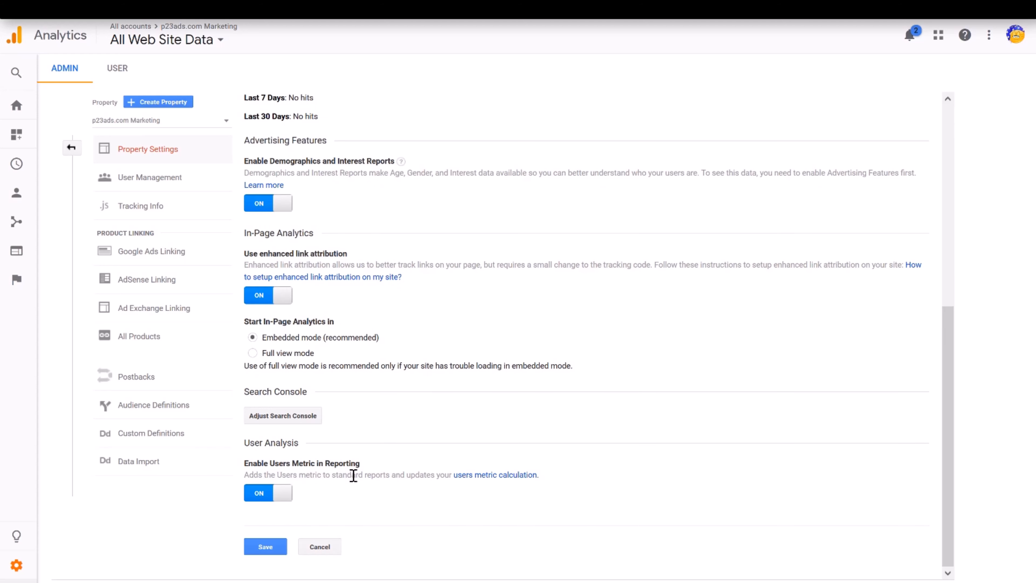
click(265, 546)
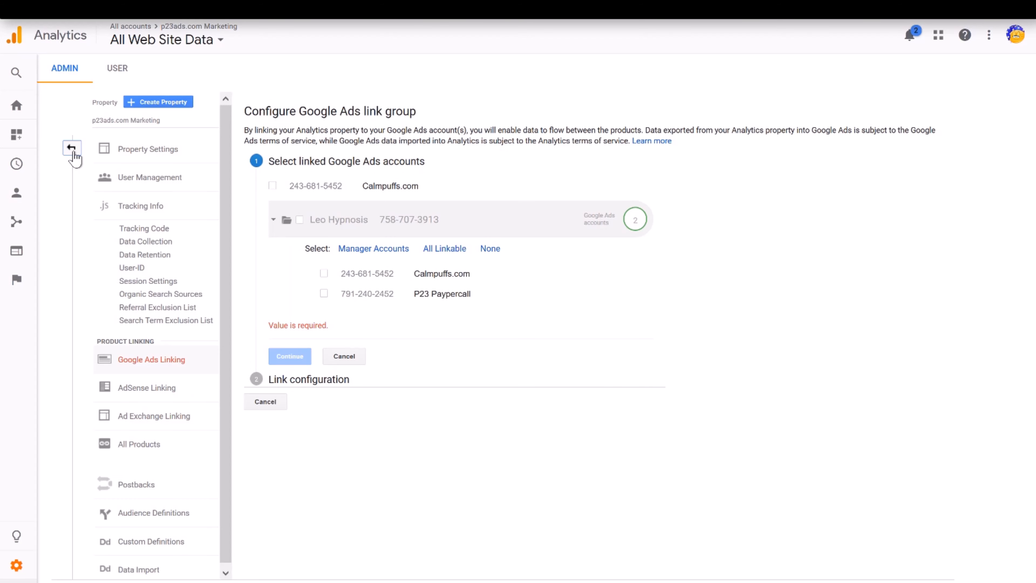
Leave the Google Ads linking setup, return to Analytics Home and look through the Audience and Acquisition reports, including Google Ads and All Traffic.
click(72, 148)
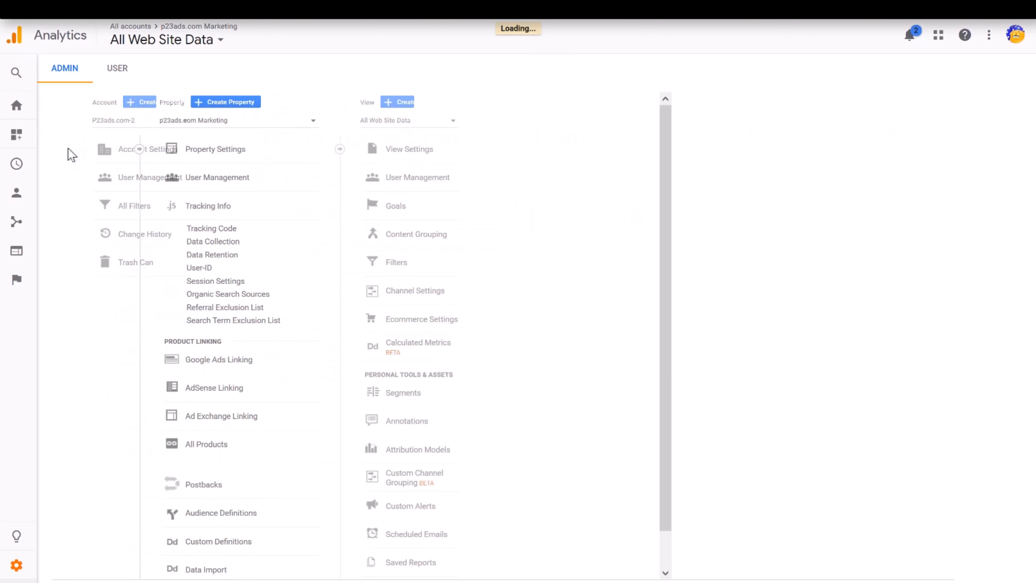
click(17, 107)
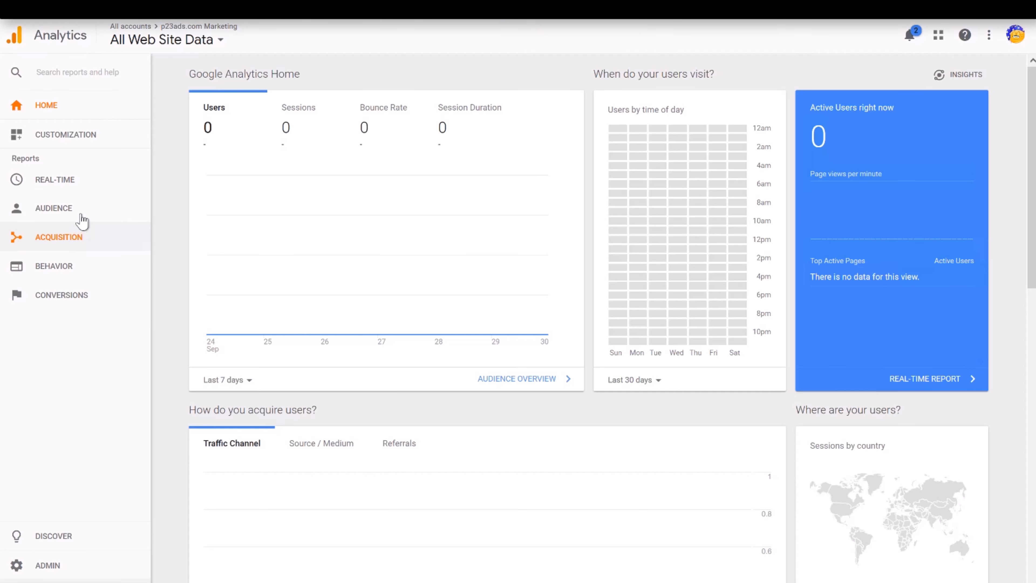
click(82, 219)
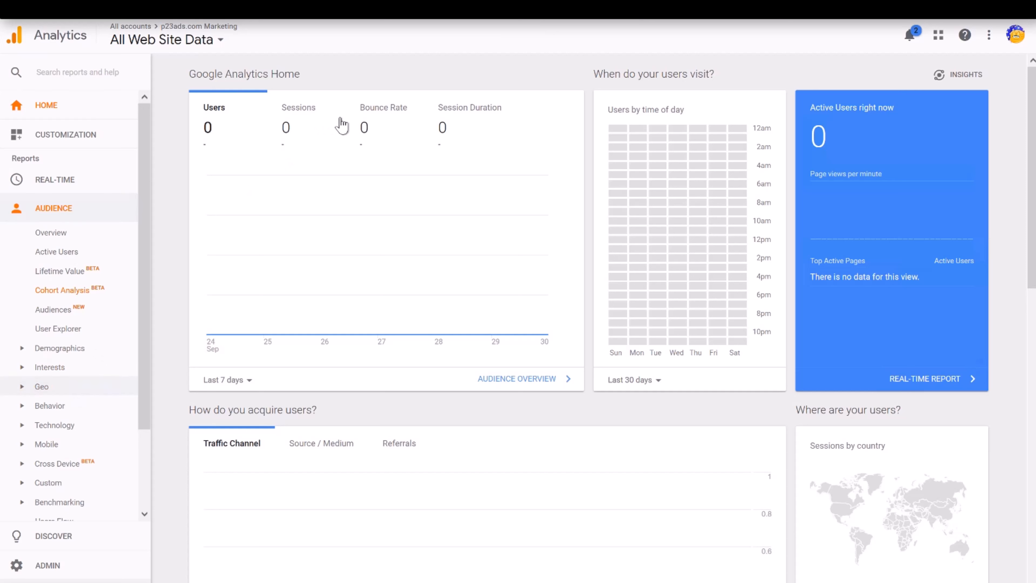
scroll(72, 296, down, 3)
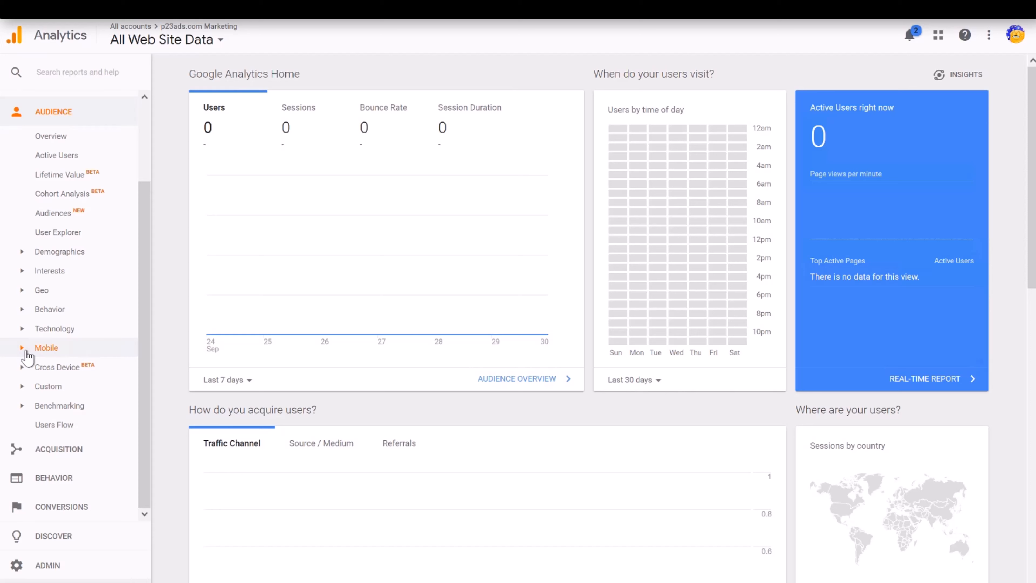
click(72, 427)
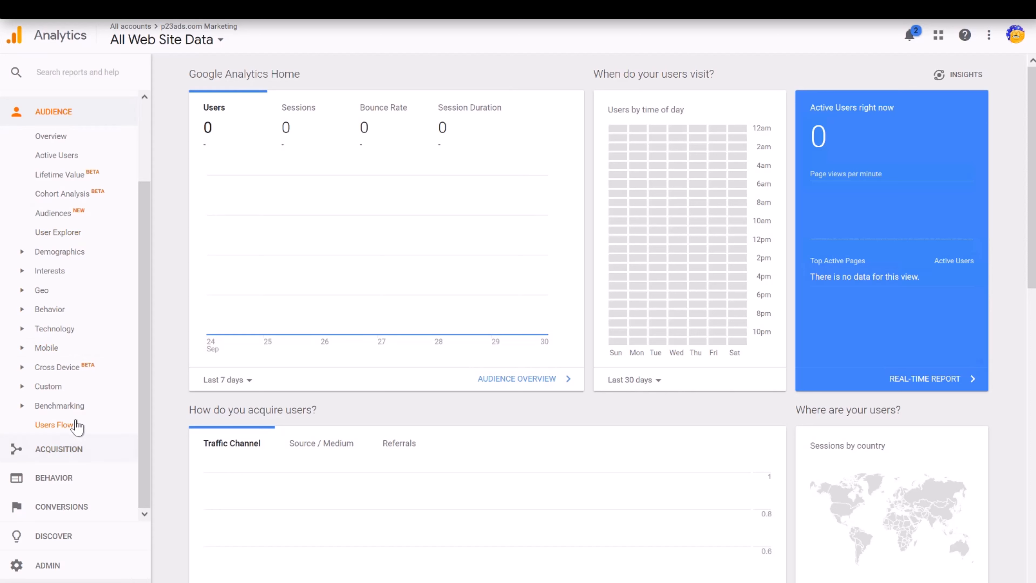
click(55, 449)
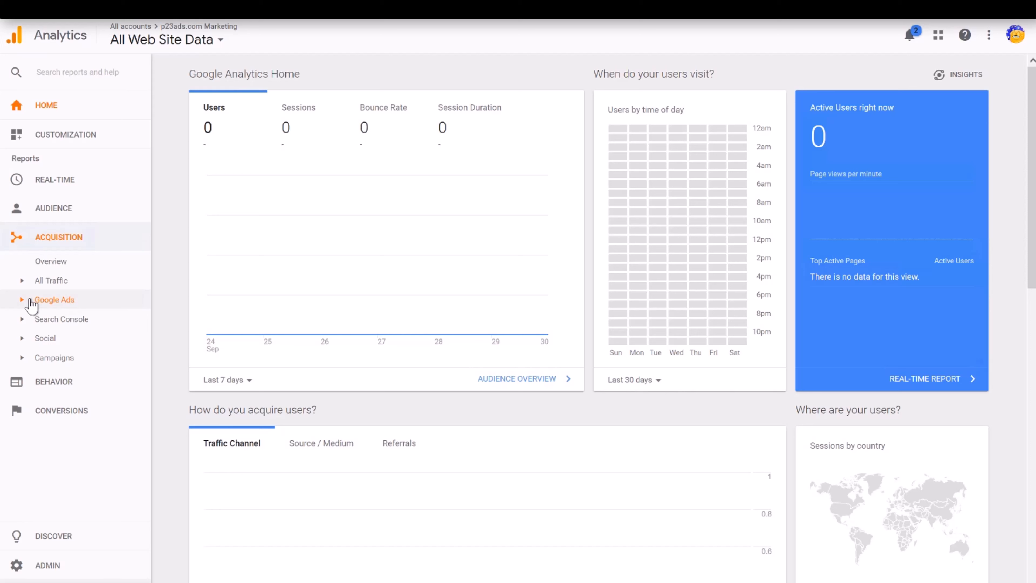
click(23, 301)
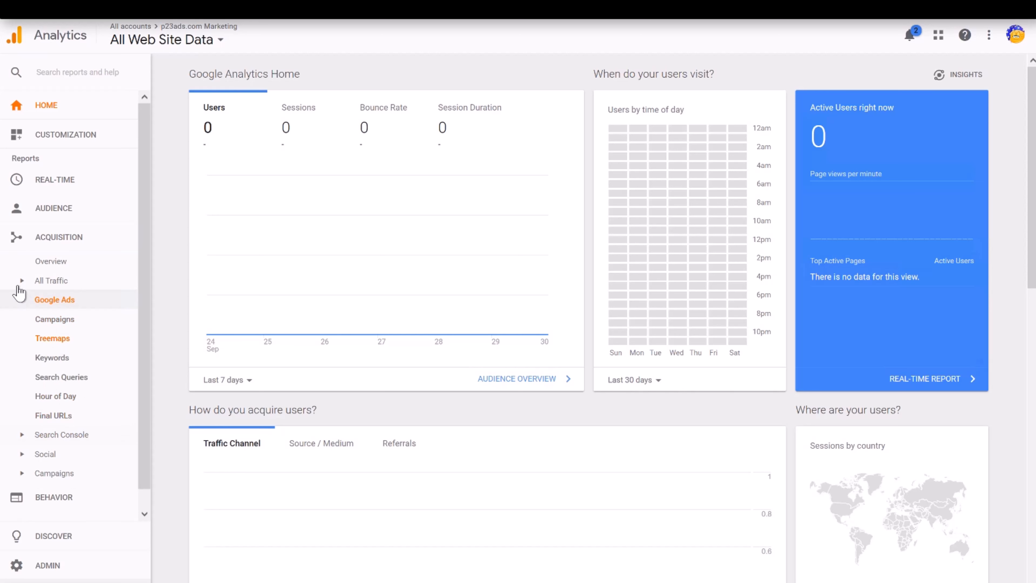
click(23, 282)
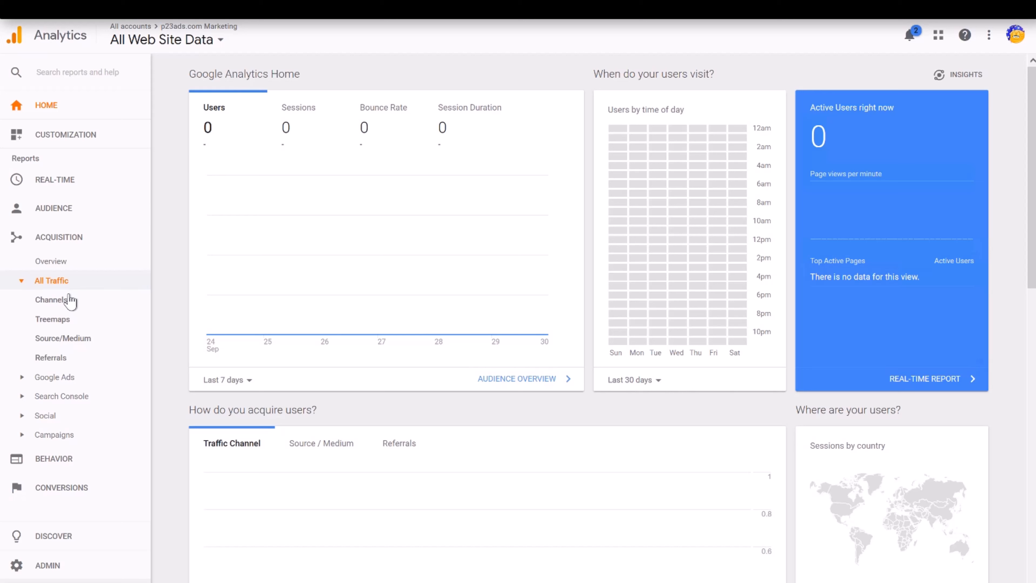
click(55, 304)
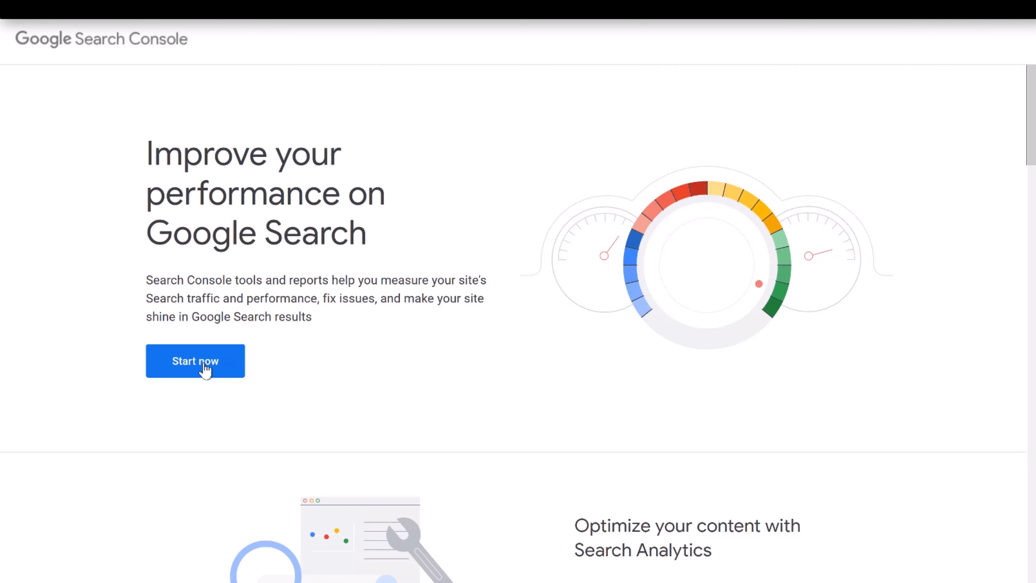
click(205, 370)
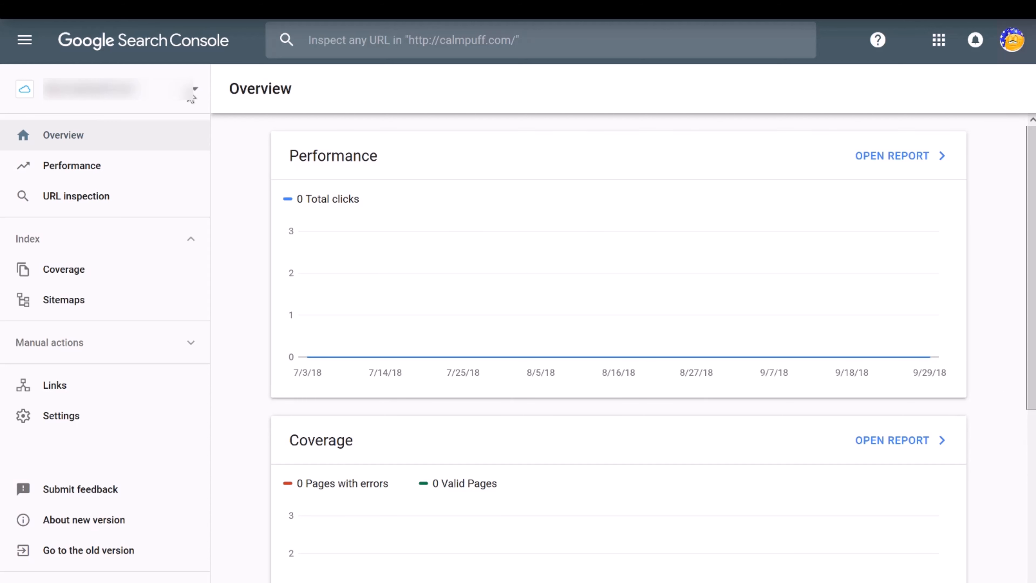
click(194, 89)
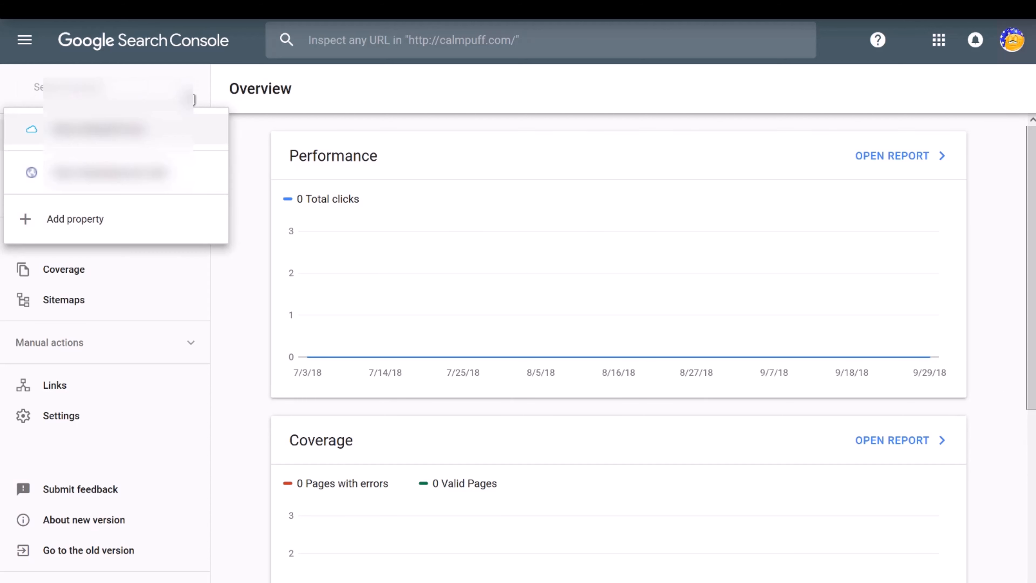
click(87, 222)
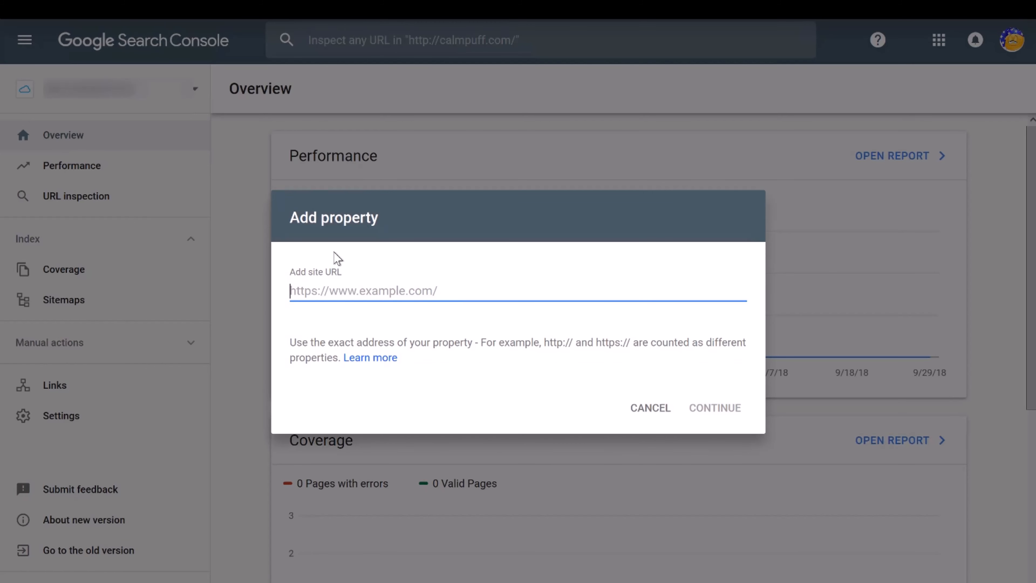
text(https://)
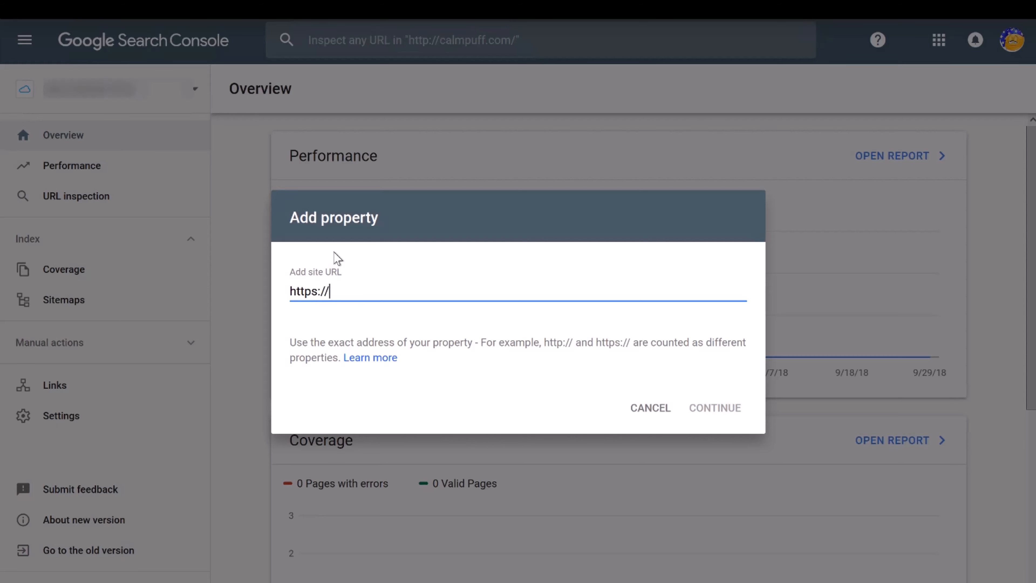
text(p23.)
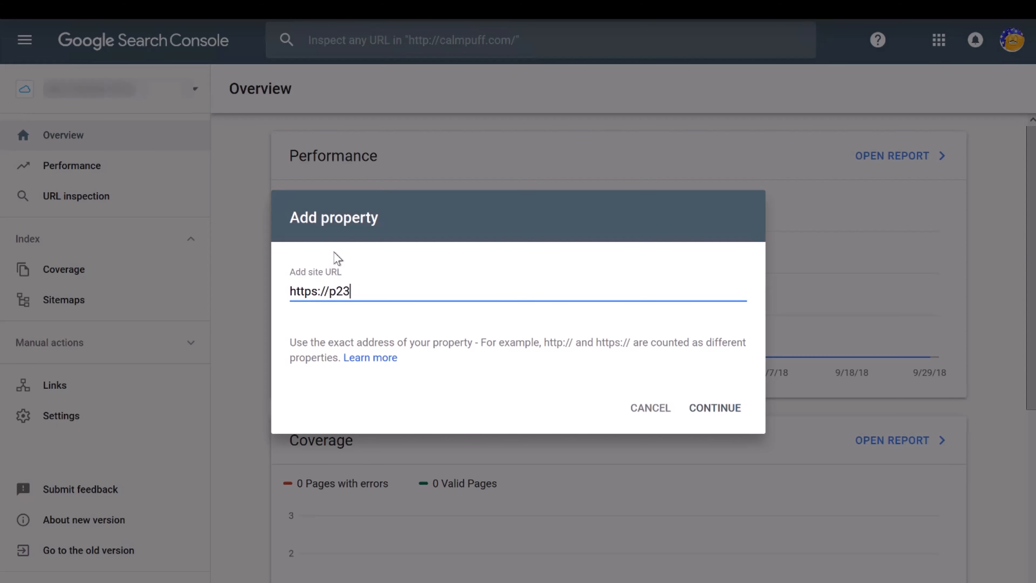
click(713, 410)
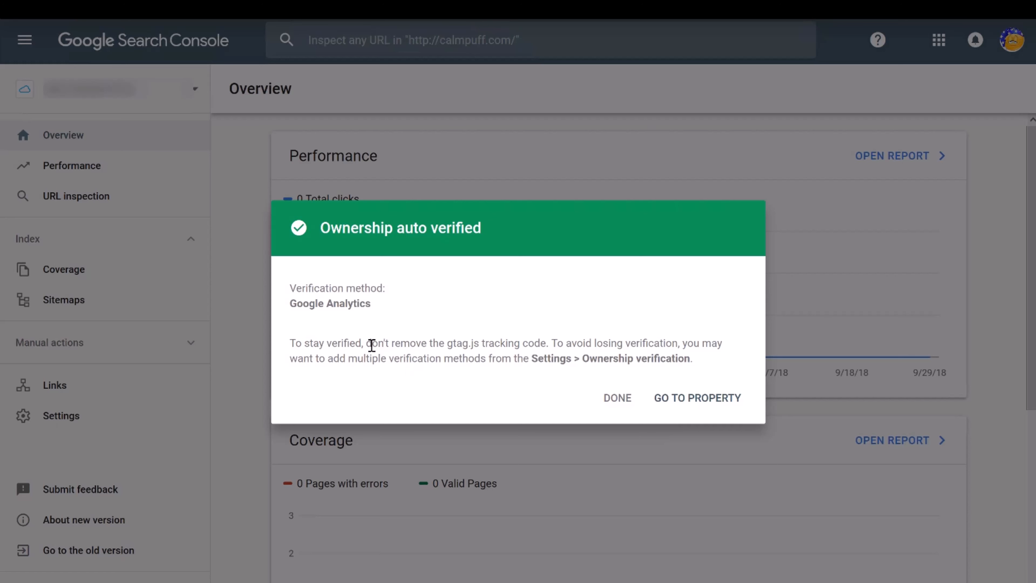
click(707, 405)
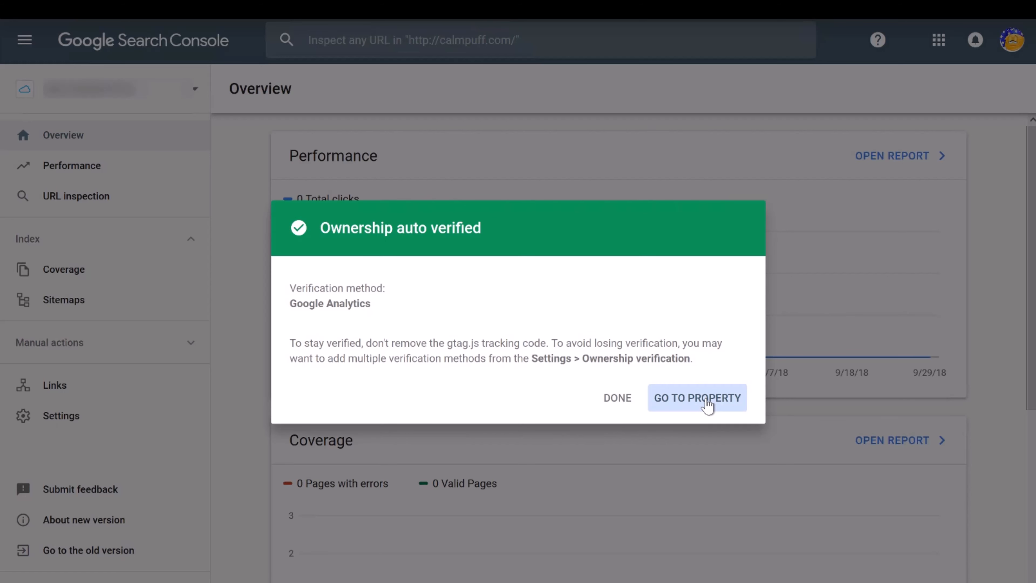